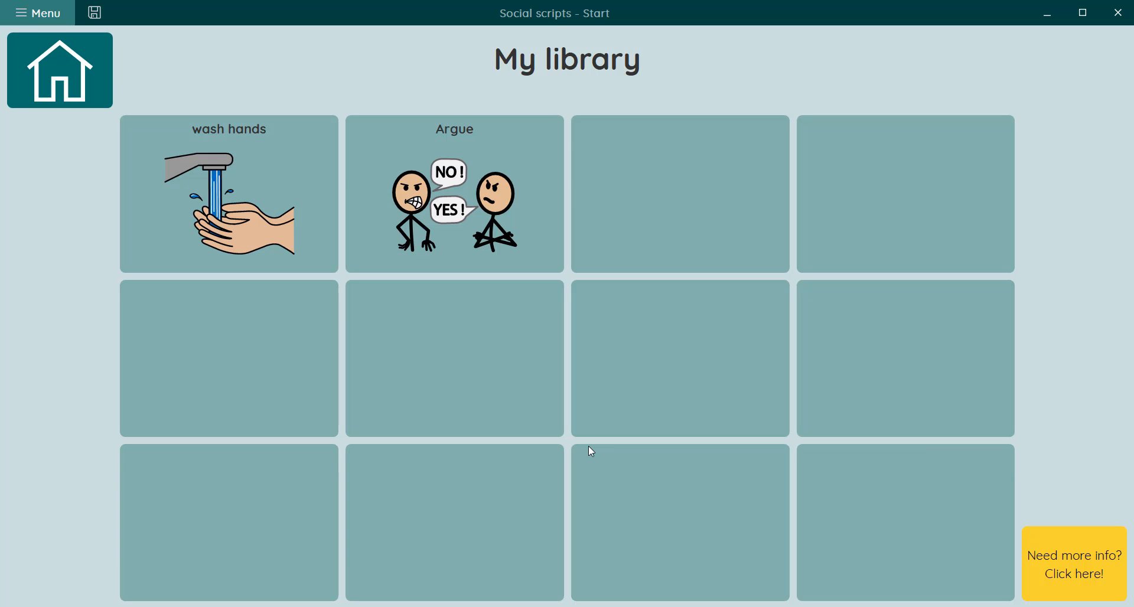
Step: Open the "wash hands" social script from the library and page through its steps
click(310, 225)
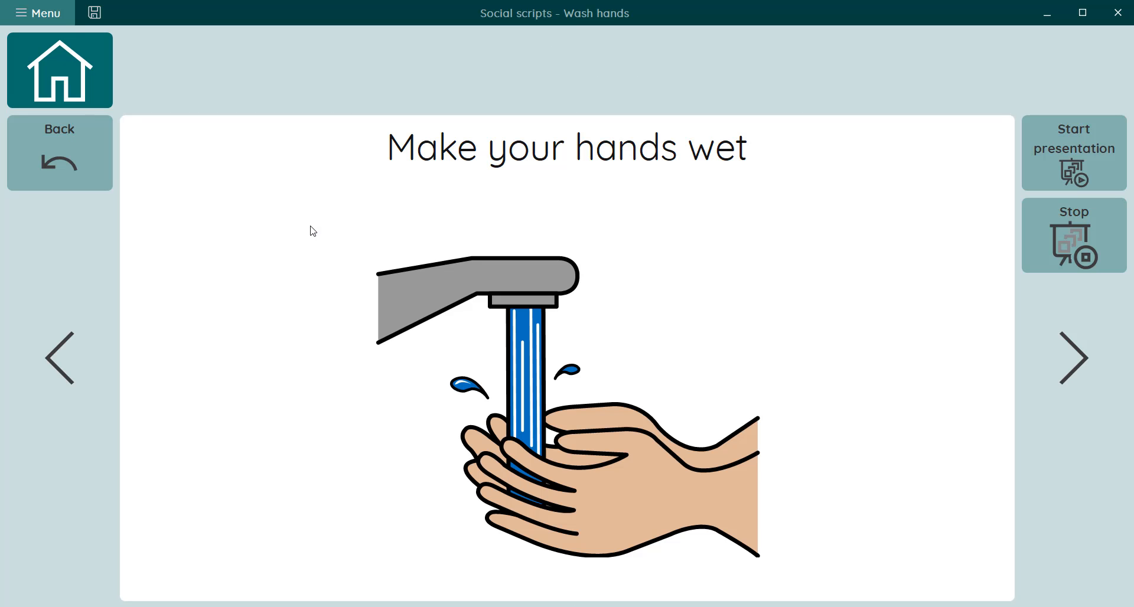
click(1070, 380)
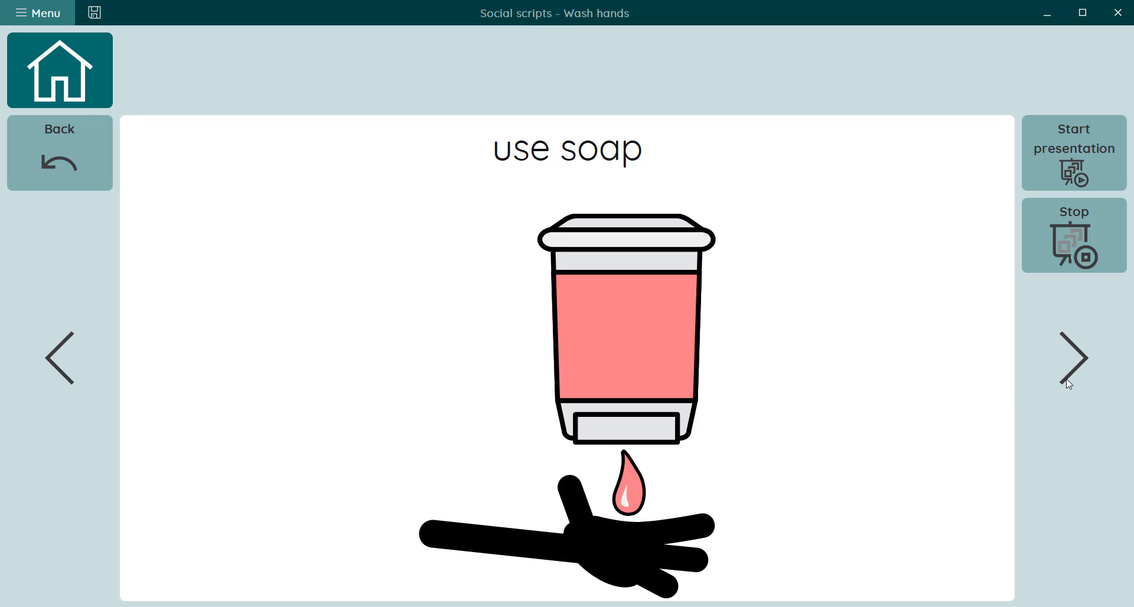
click(1069, 383)
click(1069, 383)
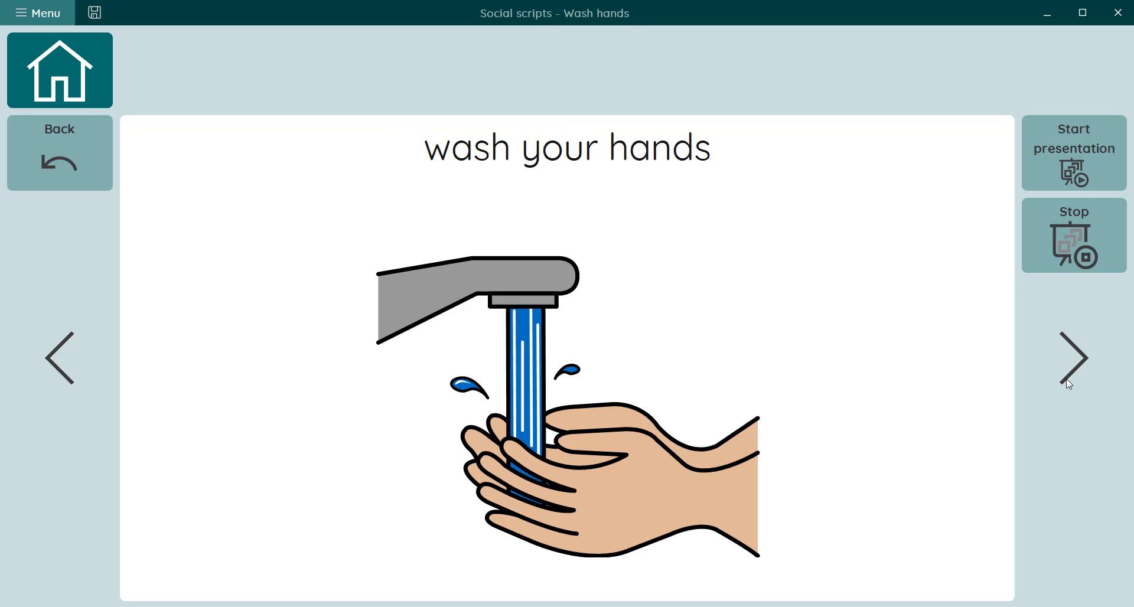
click(1069, 382)
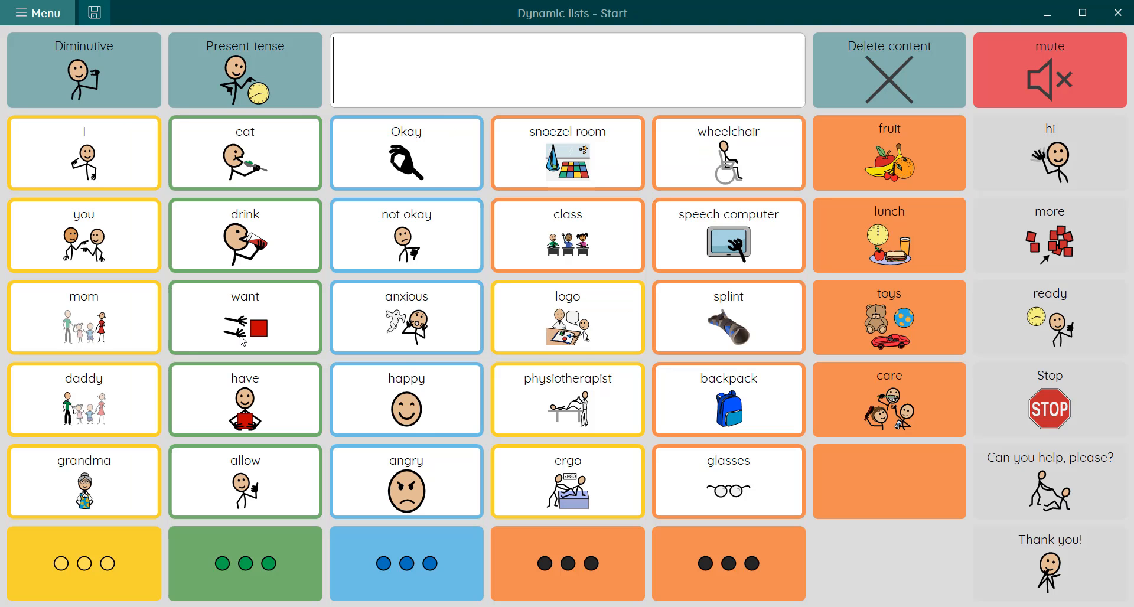
Step: Page through the yellow who-words, green verbs and blue feelings lists to view their additional words
click(124, 566)
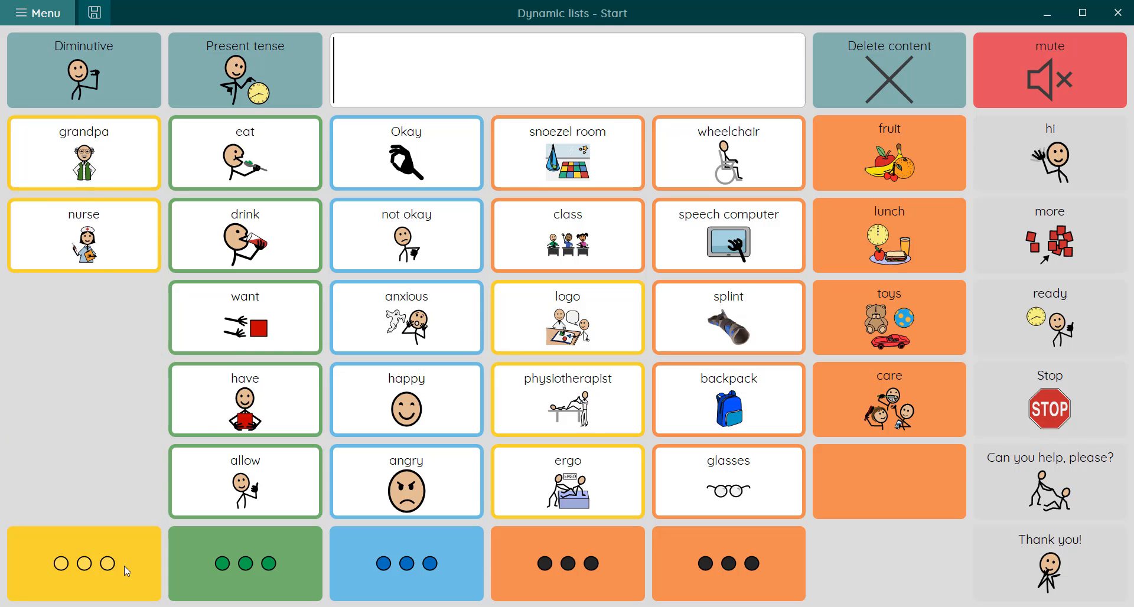
click(124, 566)
click(257, 573)
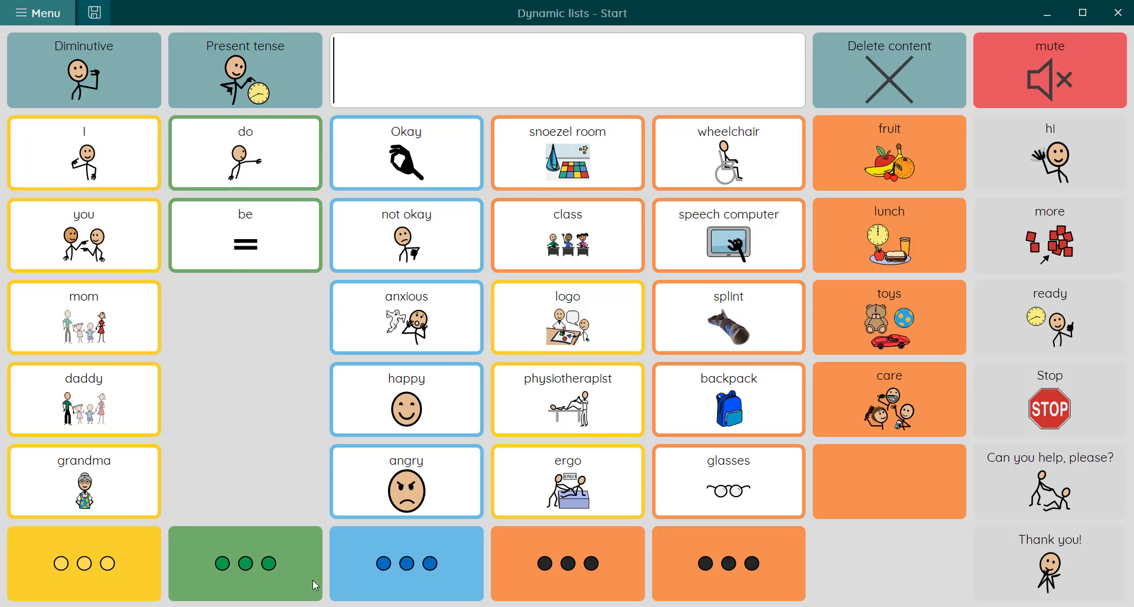
click(423, 569)
click(423, 569)
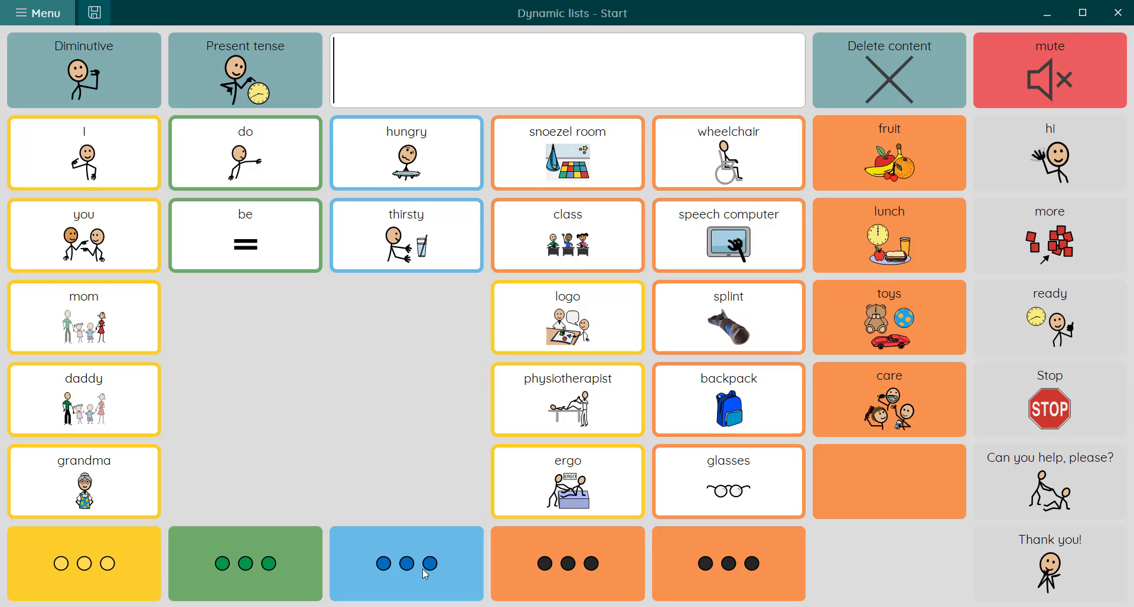
click(423, 569)
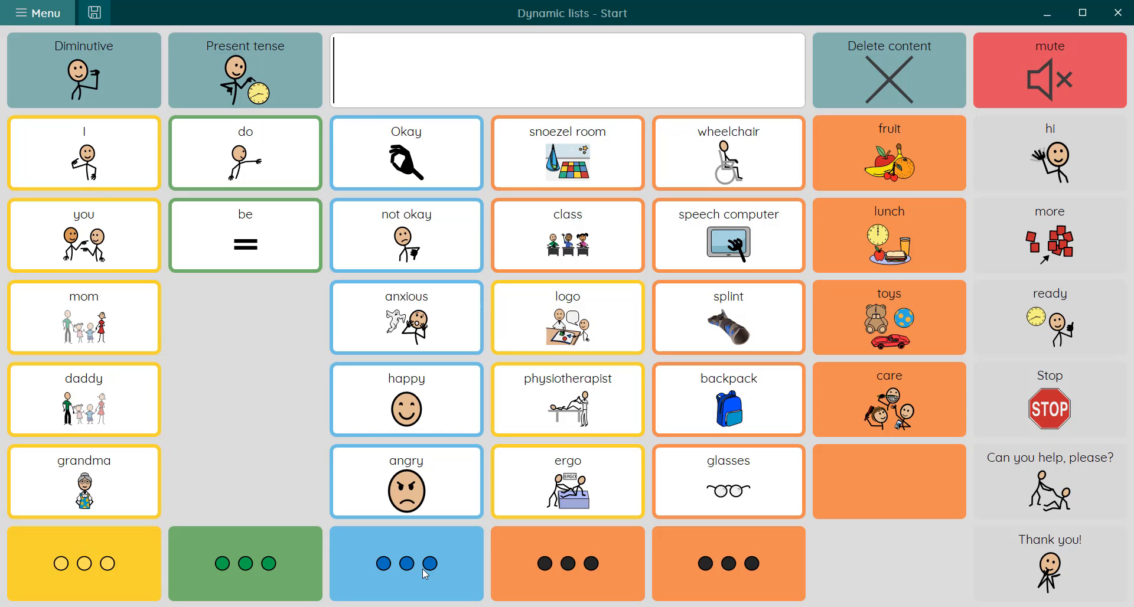
Step: Compose the message "I am happy" from the symbol cells and clear the message box
click(111, 139)
click(260, 245)
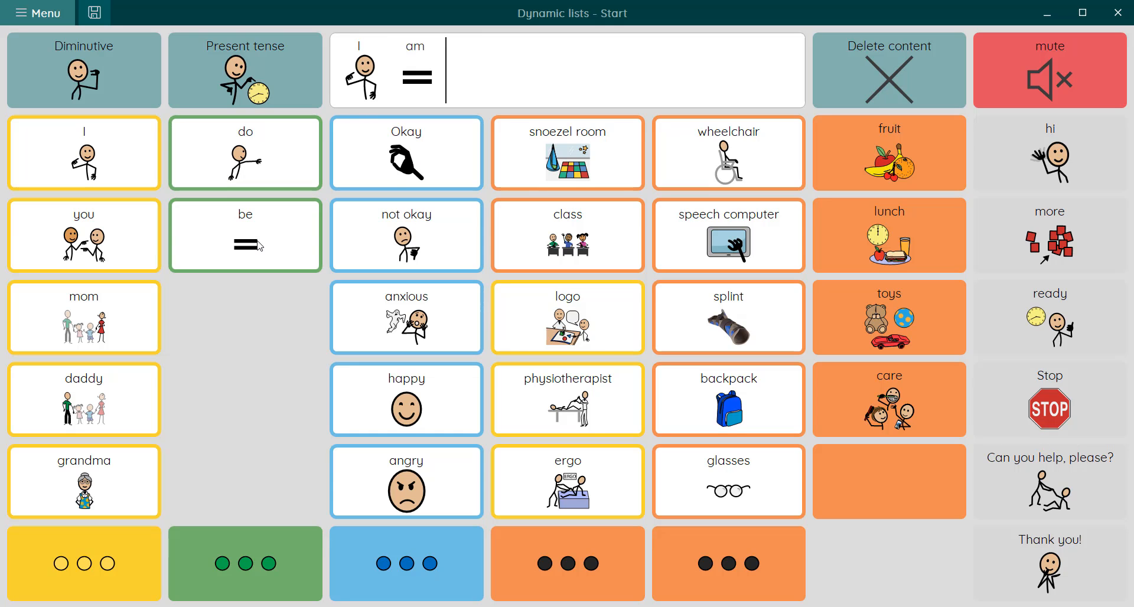
click(407, 399)
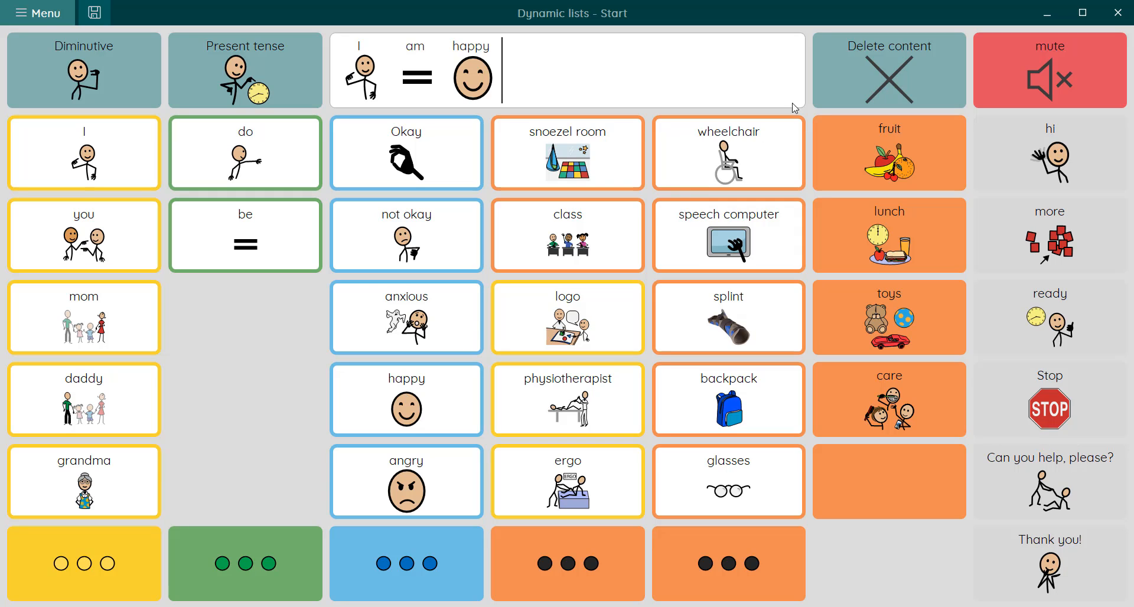
click(876, 71)
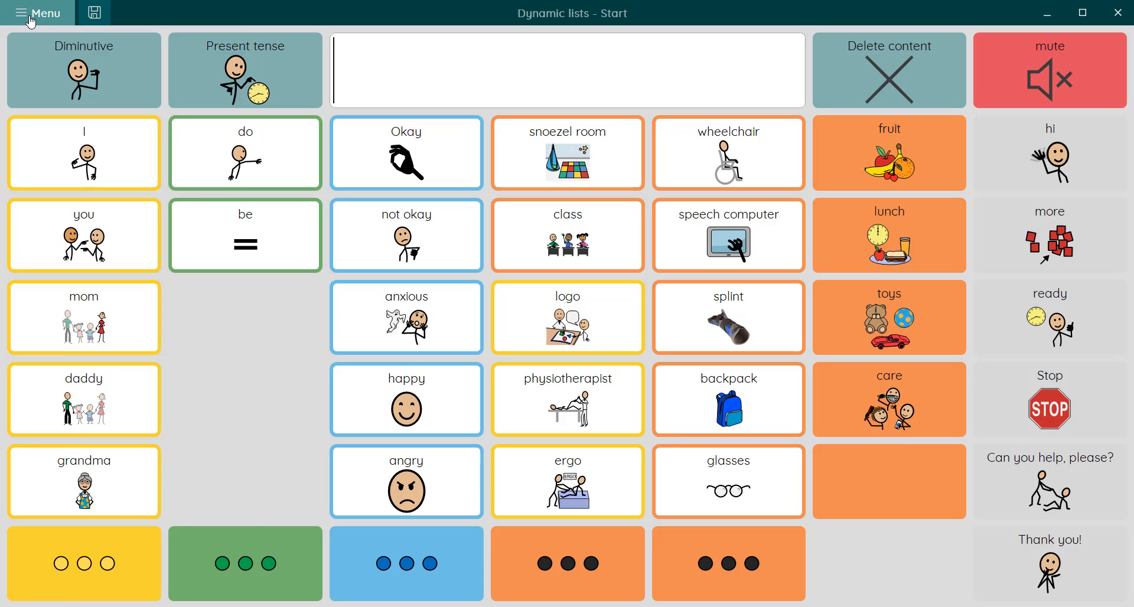
Step: Switch the pageset to edit mode and open the who-words (content) page linked to the "I" cell
click(65, 14)
click(83, 89)
click(77, 175)
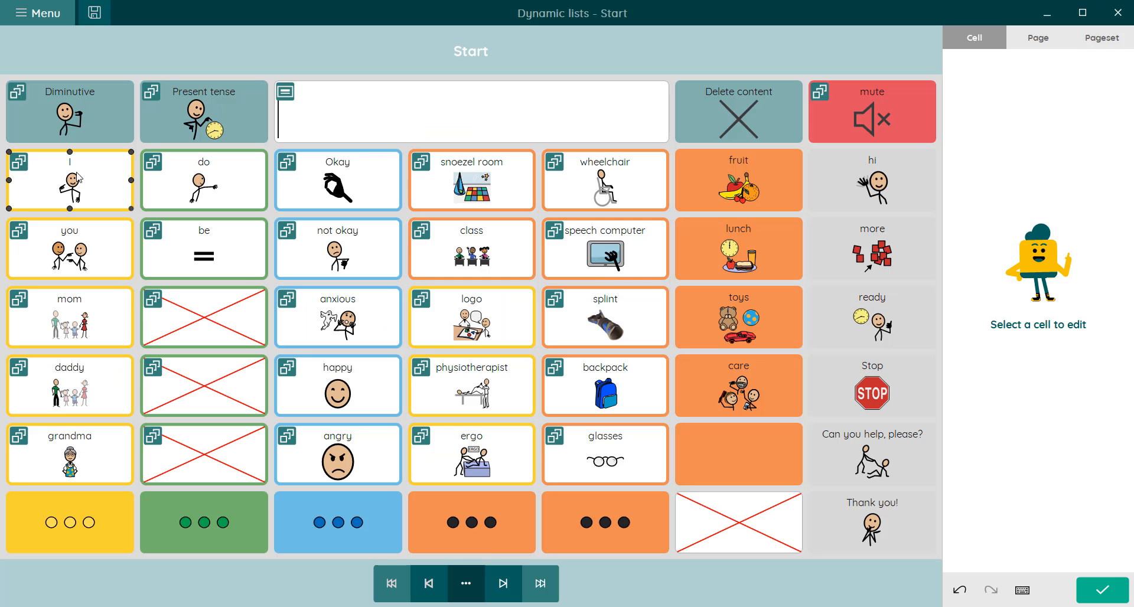
click(1049, 156)
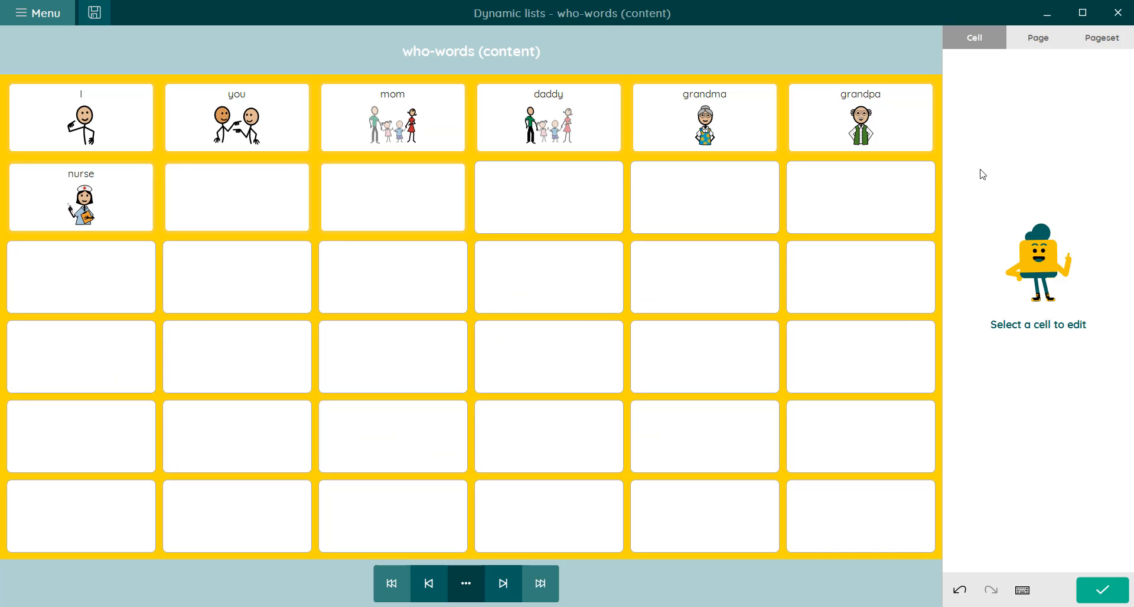
Step: Fill the two cells following "nurse" with the words "teacher" and "friend"
click(275, 217)
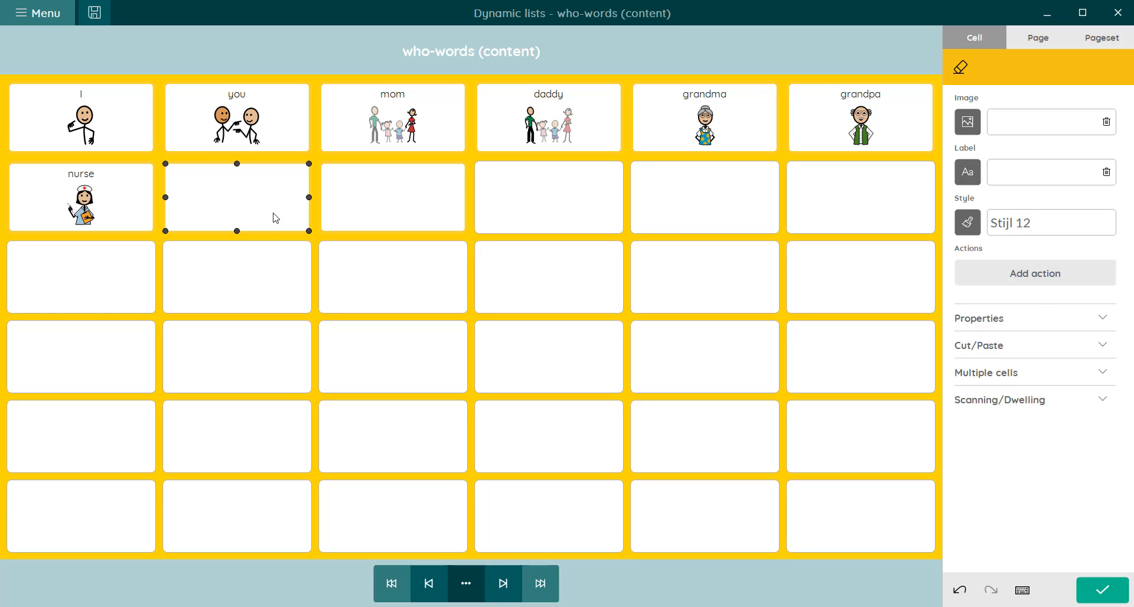
text(teacher)
key(Return)
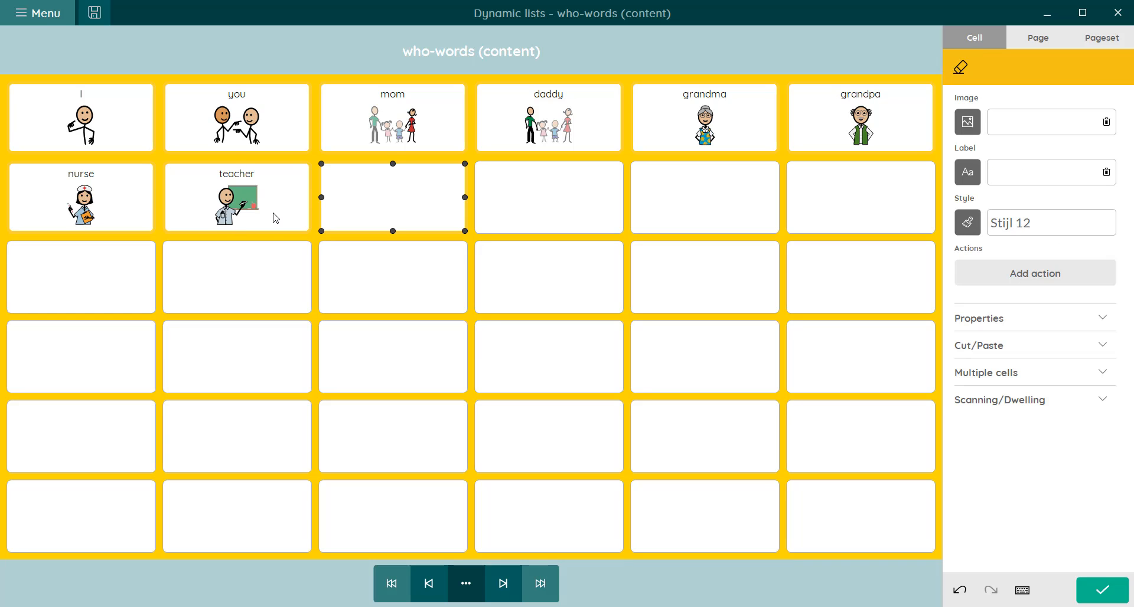
text(friend)
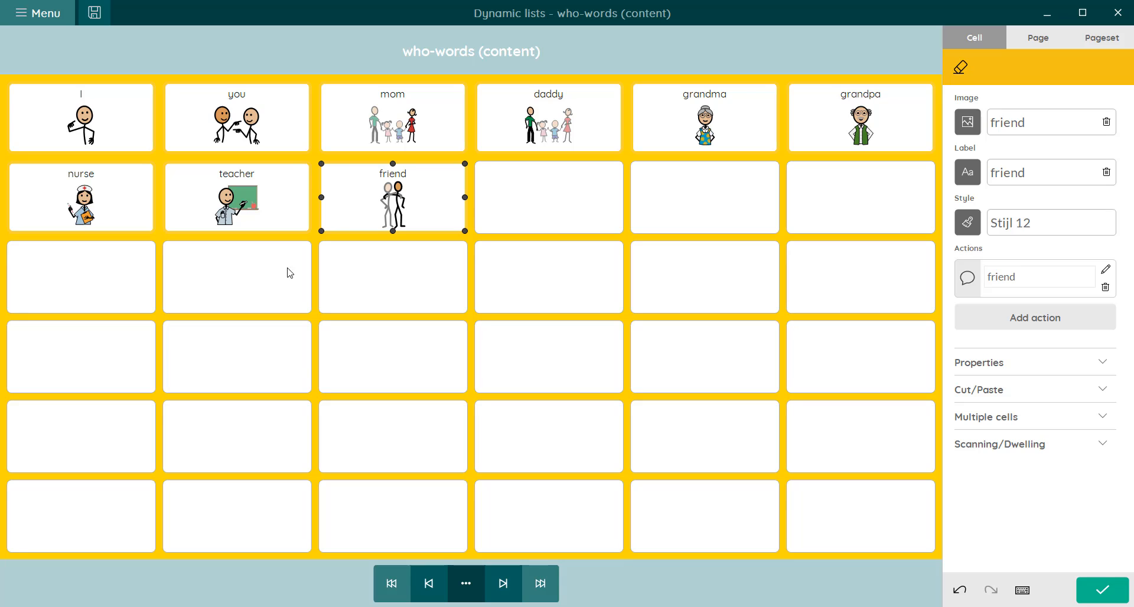
Step: Leave edit mode from the Start page and check the extended who-words list by paging through it
click(389, 587)
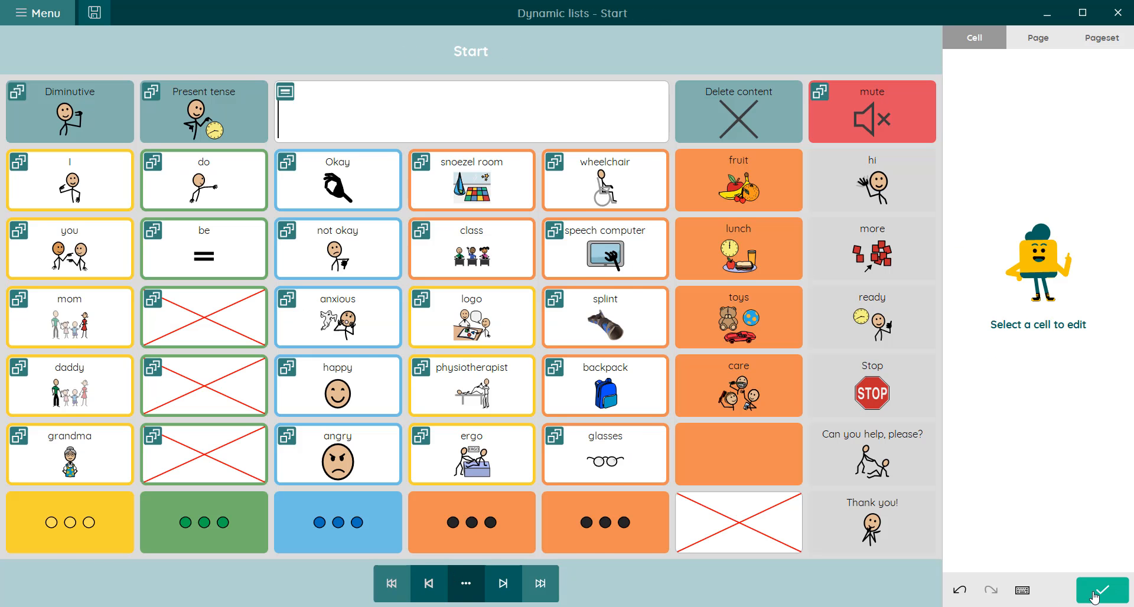
click(1100, 590)
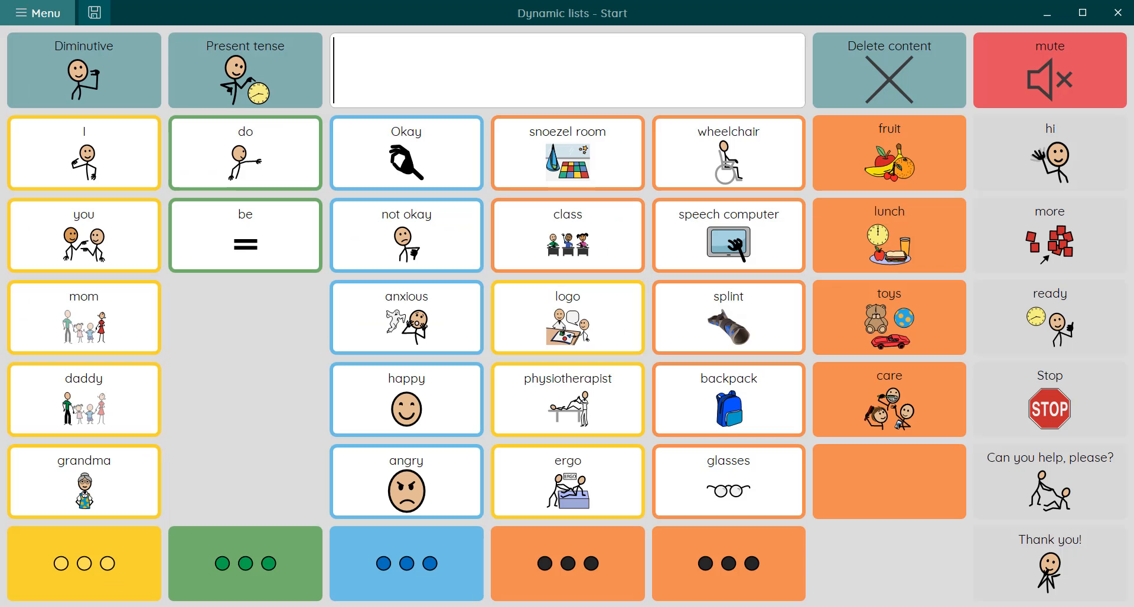
click(120, 562)
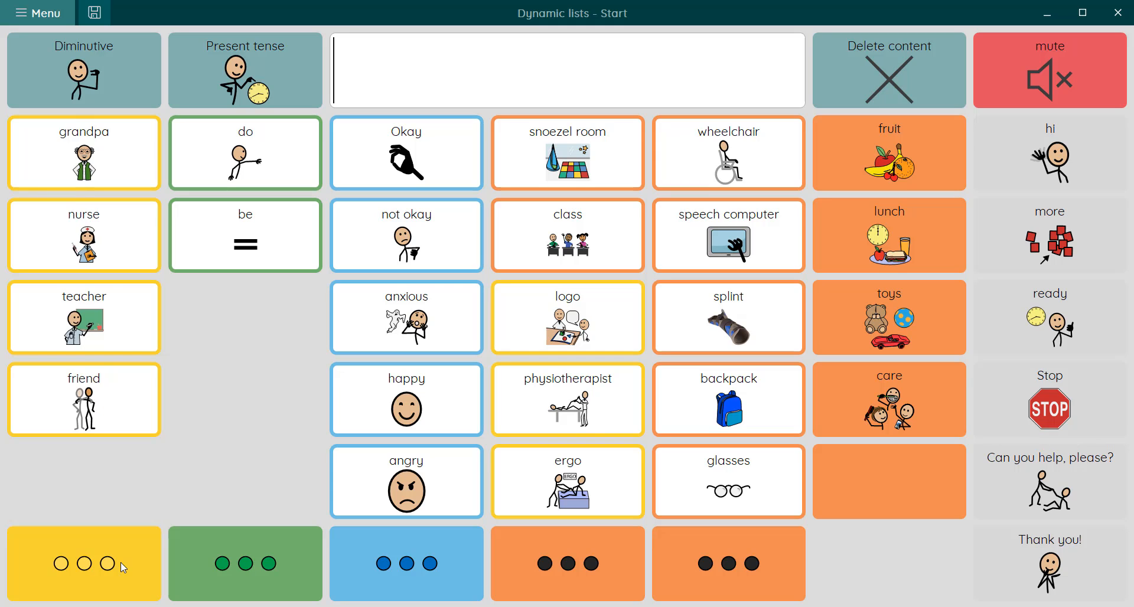
click(120, 562)
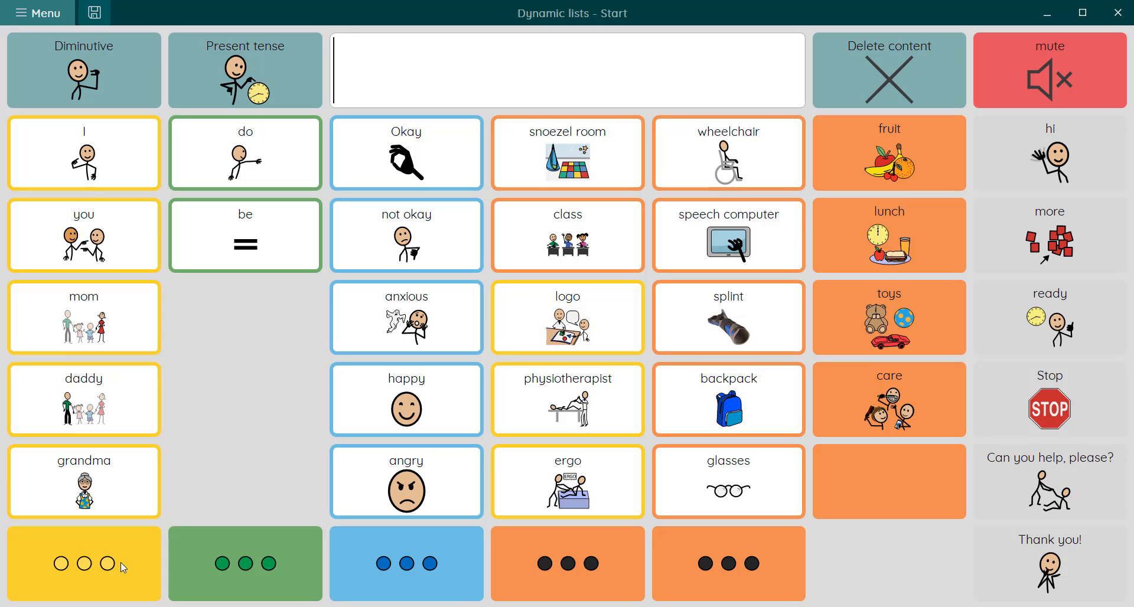
Step: Return to edit mode and add a page named "School (display)" after the last page, without a message box
key(F2)
click(37, 12)
click(102, 81)
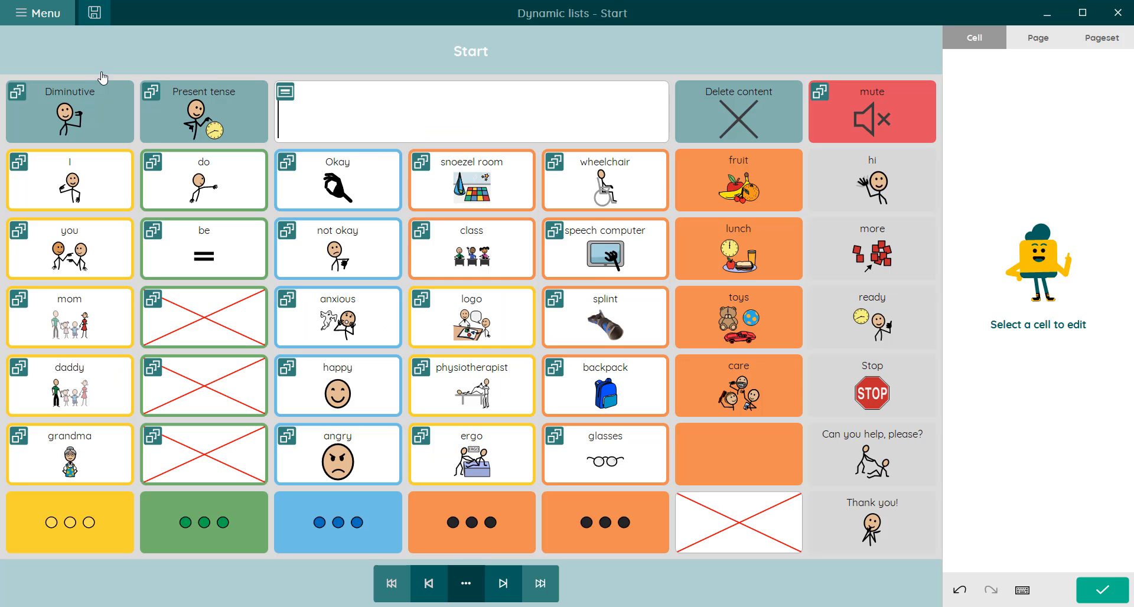
click(1041, 39)
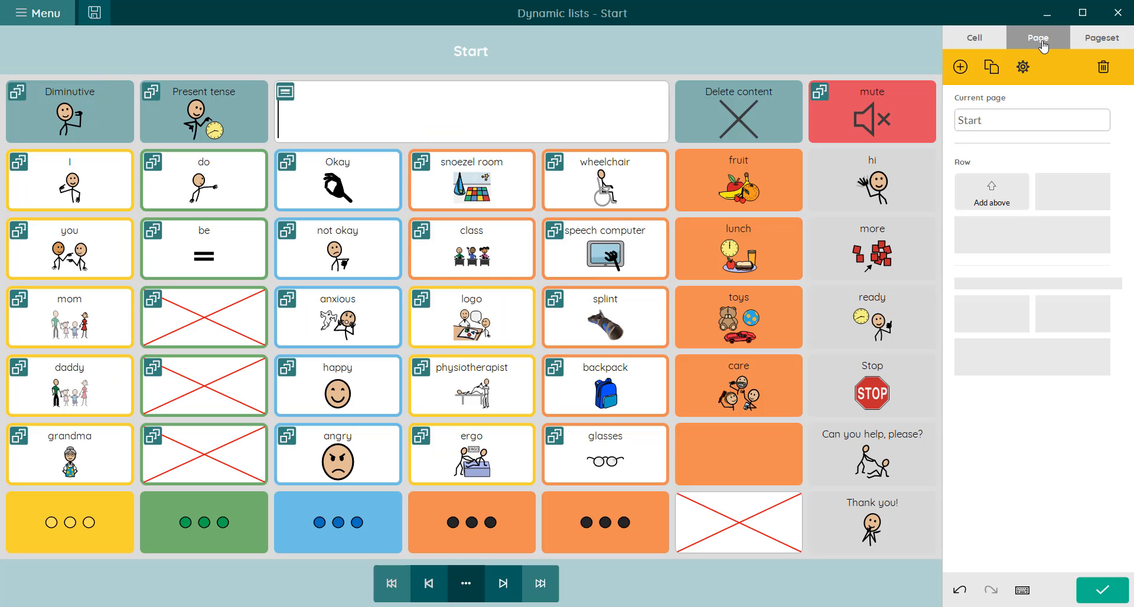
click(961, 70)
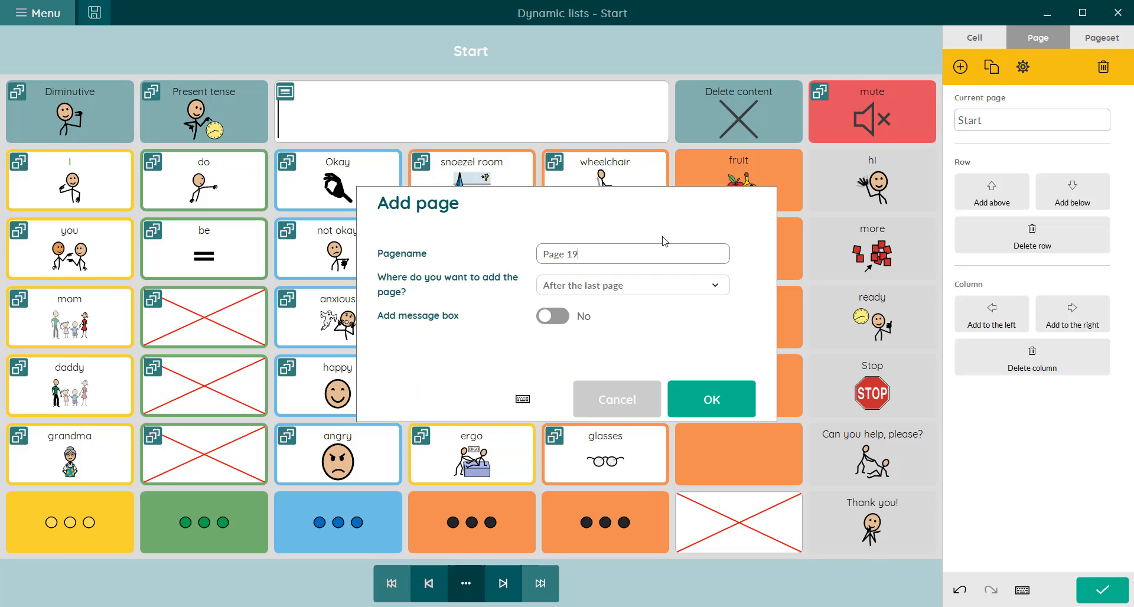
drag(630, 253, 514, 254)
text(Sc)
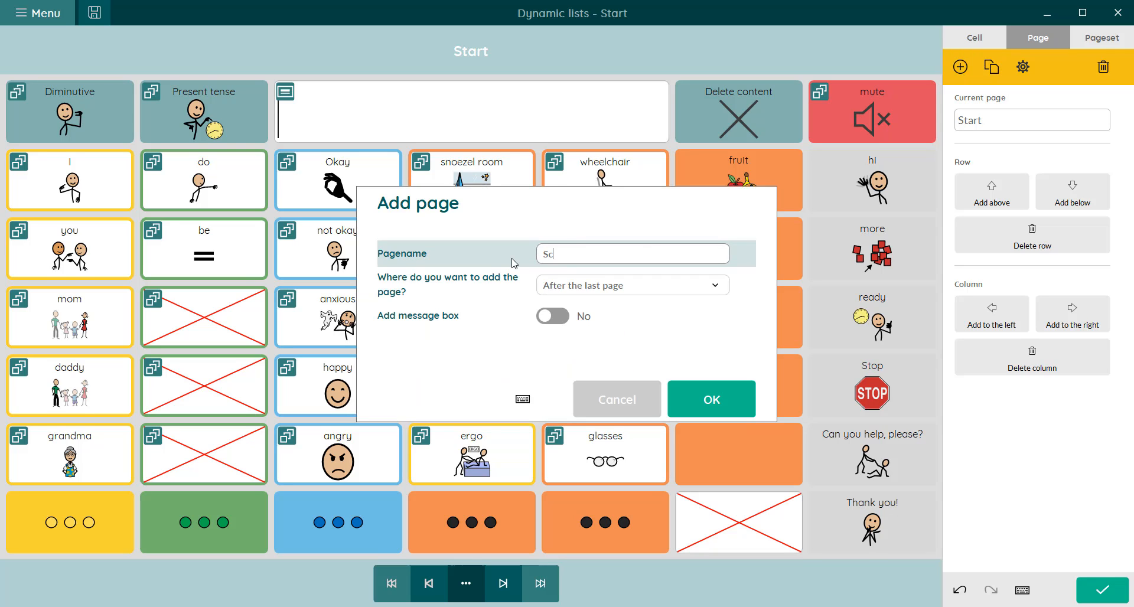
text(hool (display))
click(724, 399)
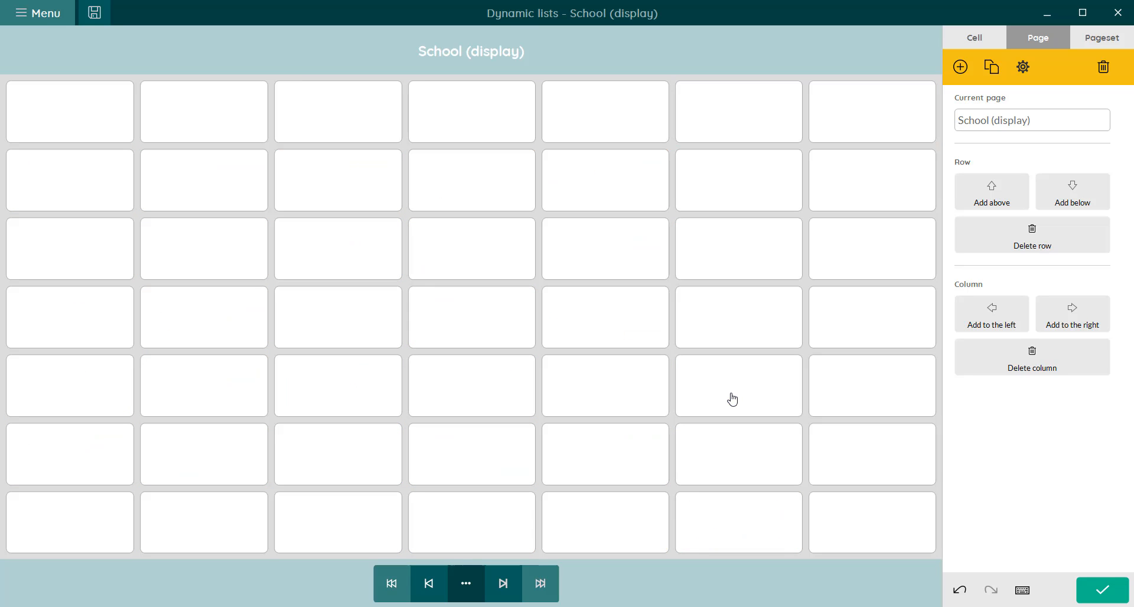
Step: Add another page named "School (content)" after the last page, without a message box
click(961, 67)
key(ctrl+a)
text(S)
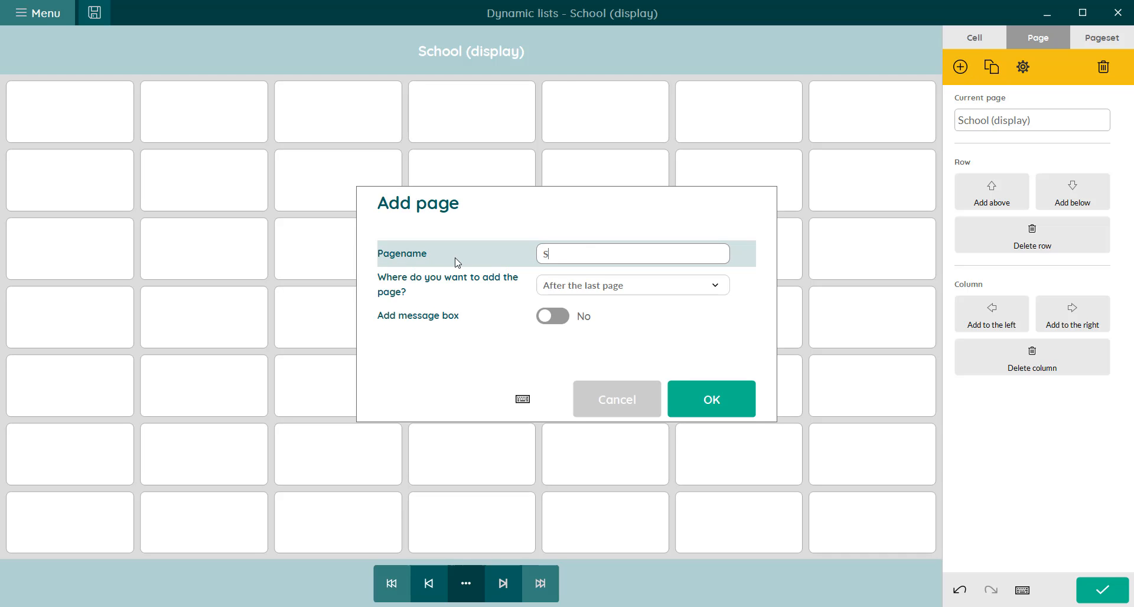
text(chool (content))
click(724, 408)
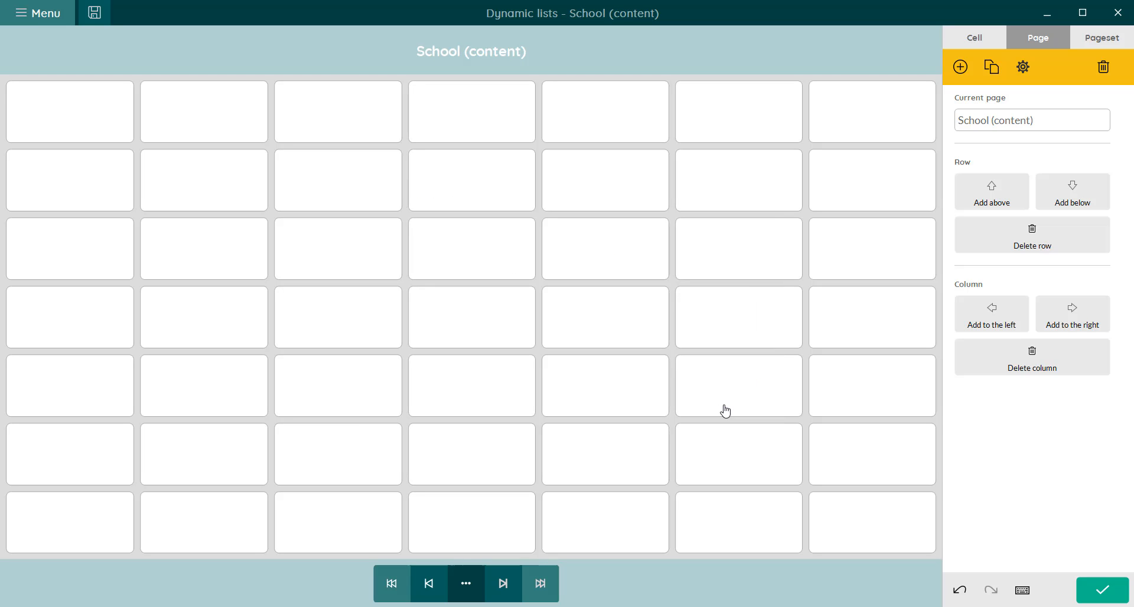
Step: On the School (display) page, make the third to sixth cells of the first column show cells from the School (content) page
click(440, 589)
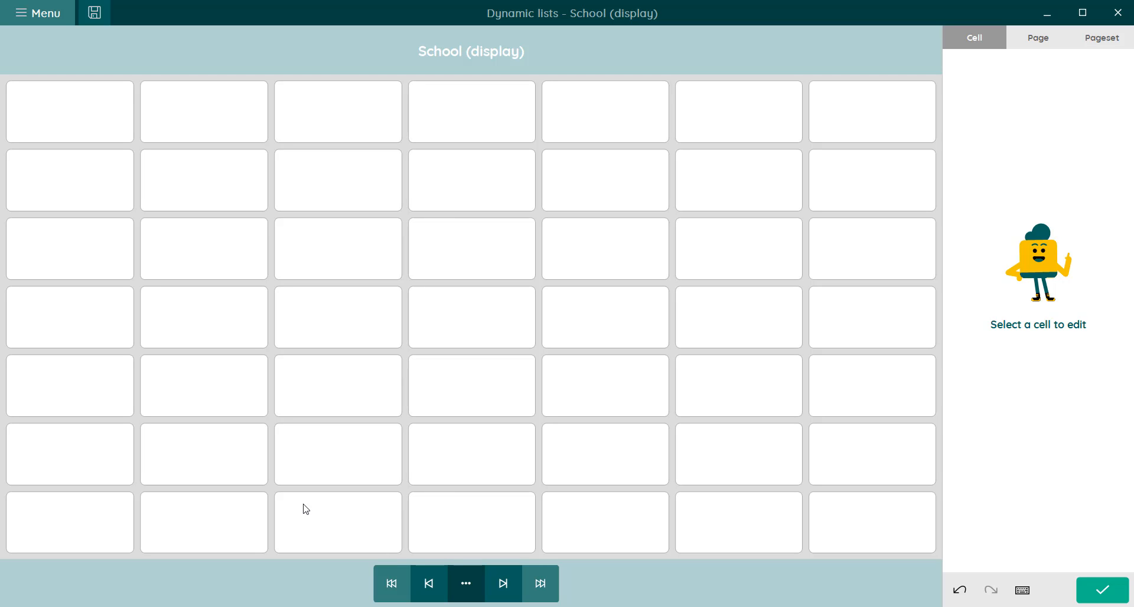
click(102, 272)
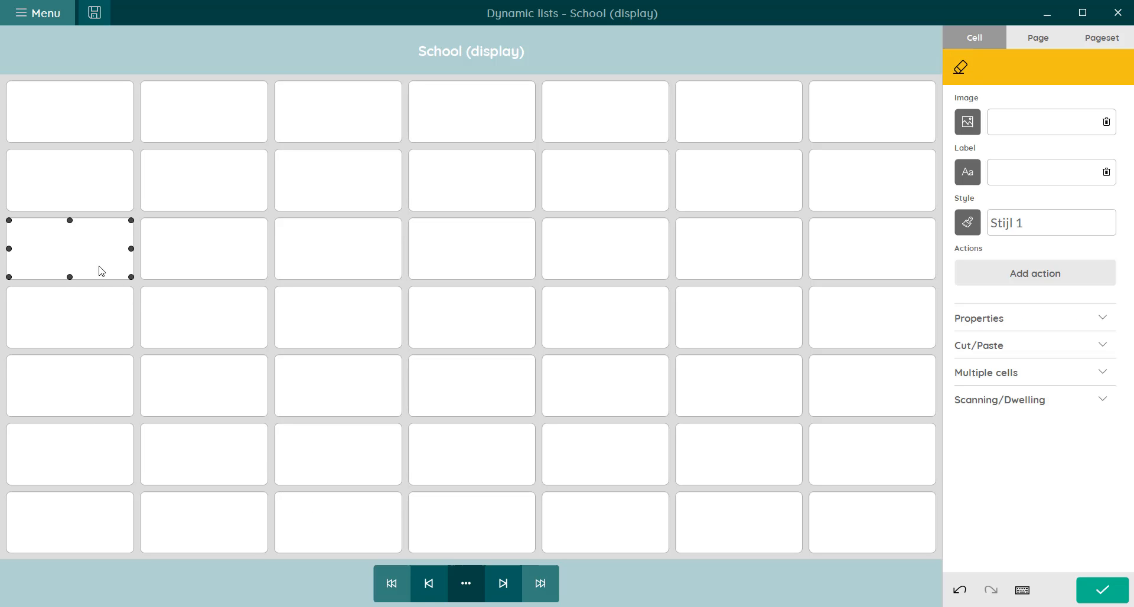
shift+click(88, 456)
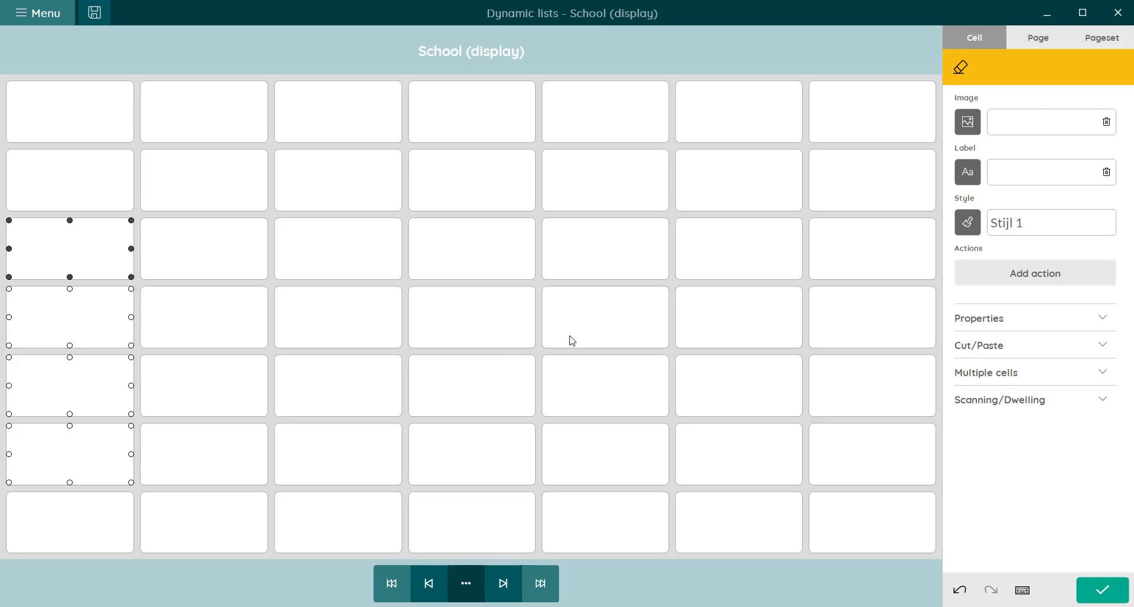
click(997, 281)
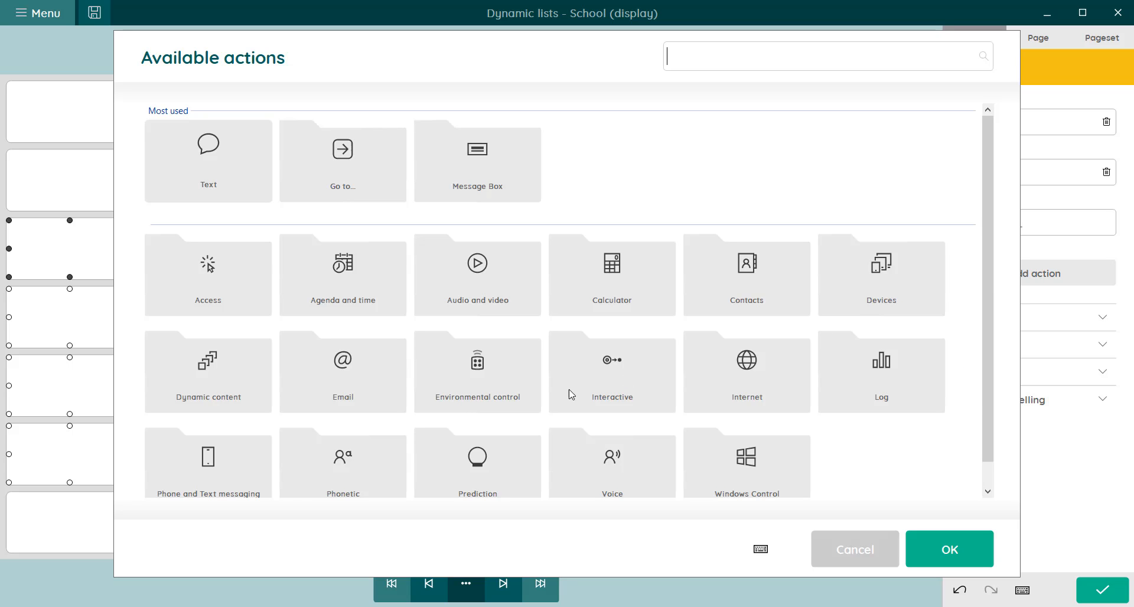
click(231, 397)
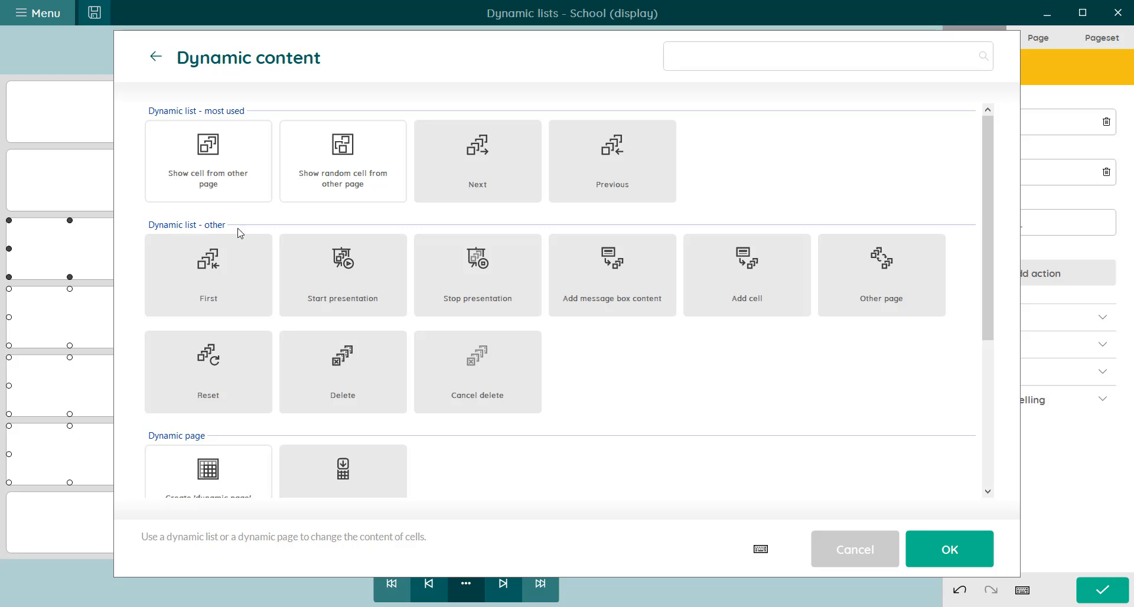
click(247, 183)
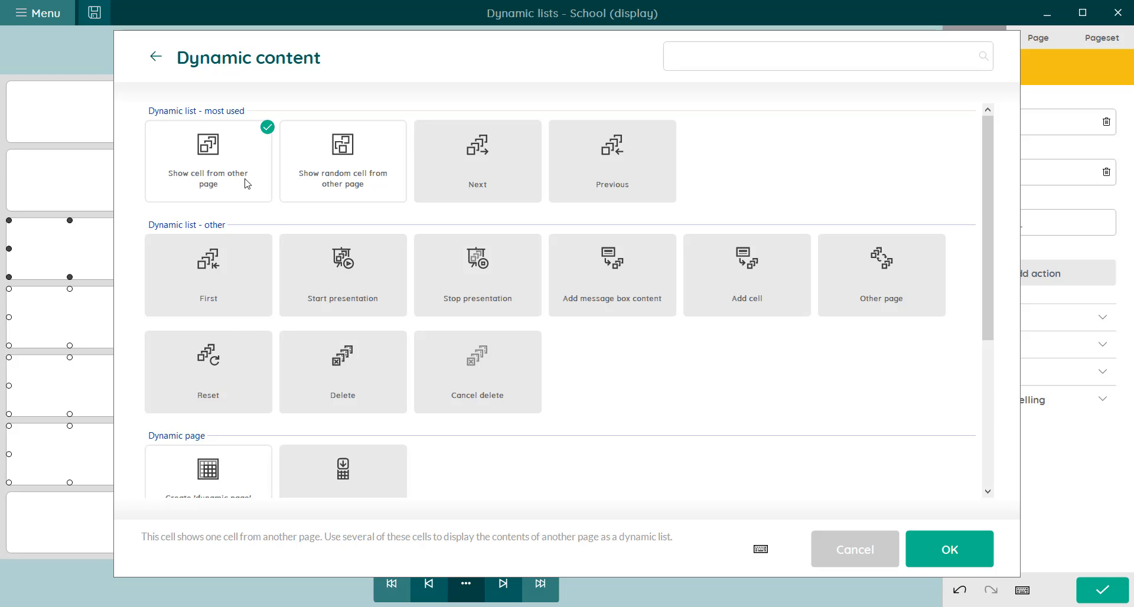
click(947, 538)
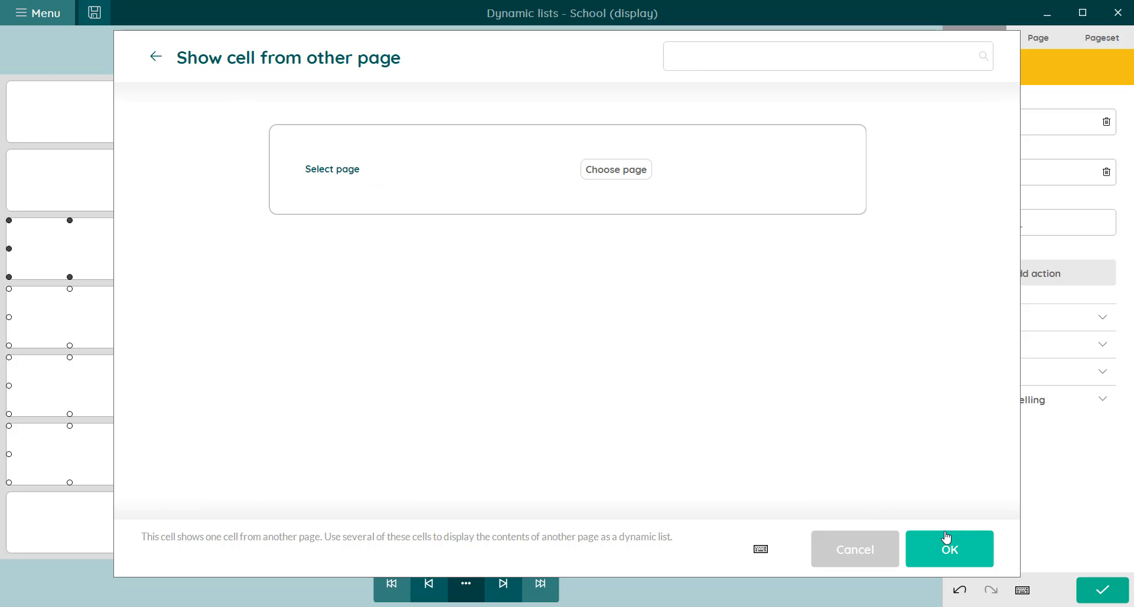
click(623, 176)
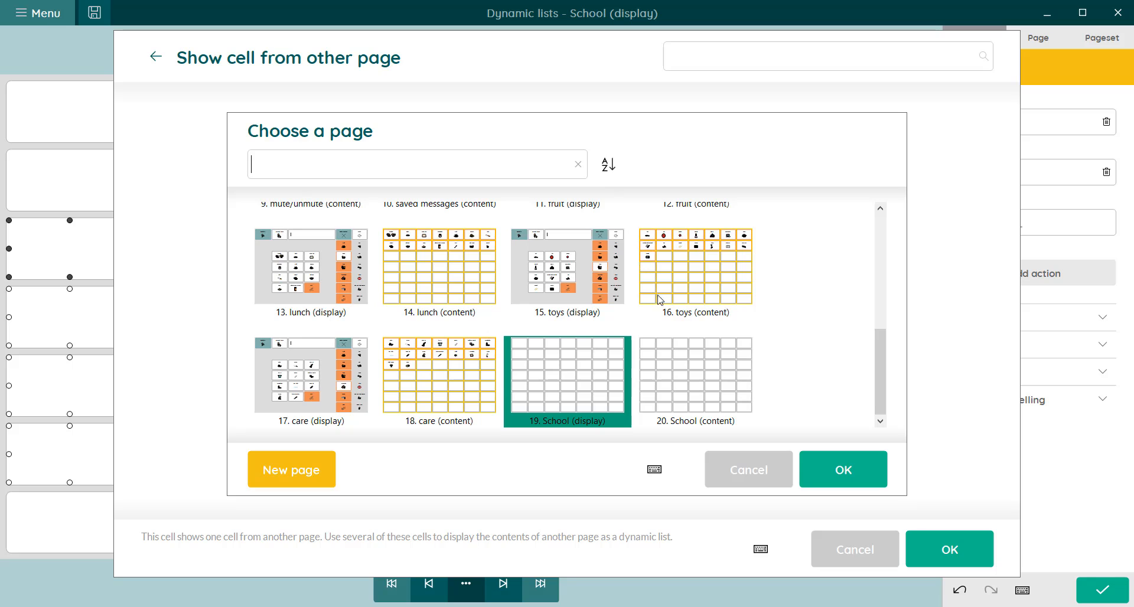
click(698, 366)
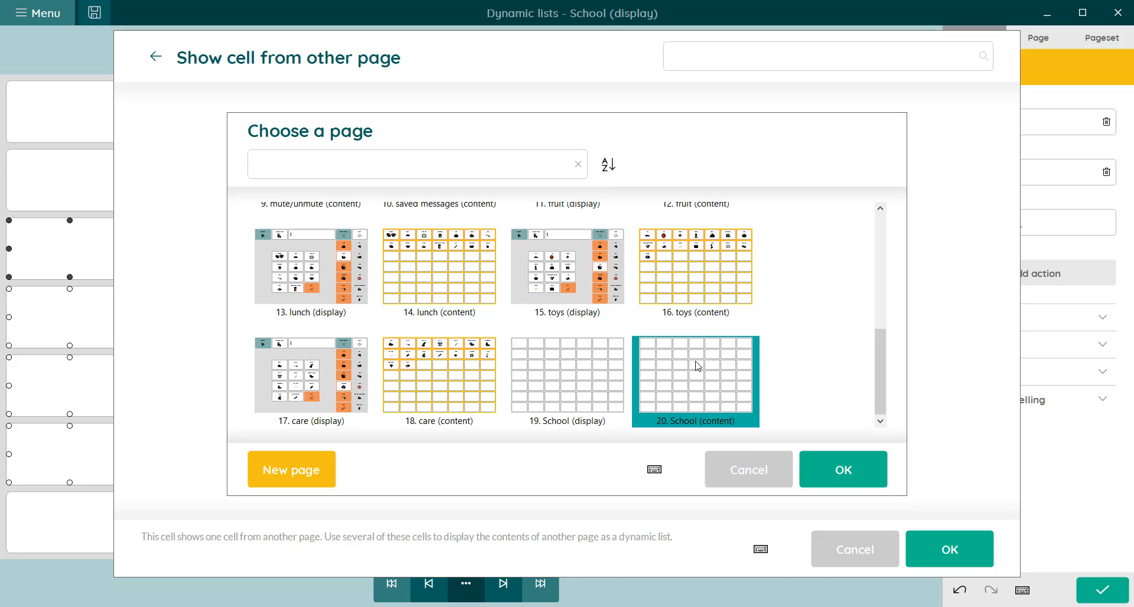
click(843, 470)
click(978, 563)
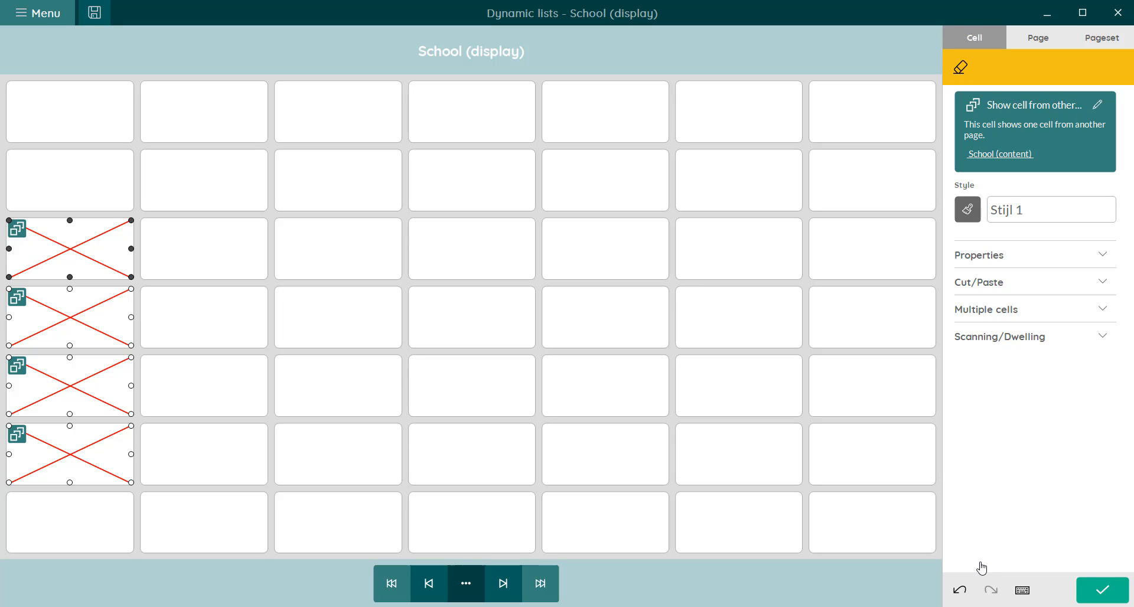
Step: Give the bottom cell of the first column the dynamic list action Next for the School (content) page
click(72, 516)
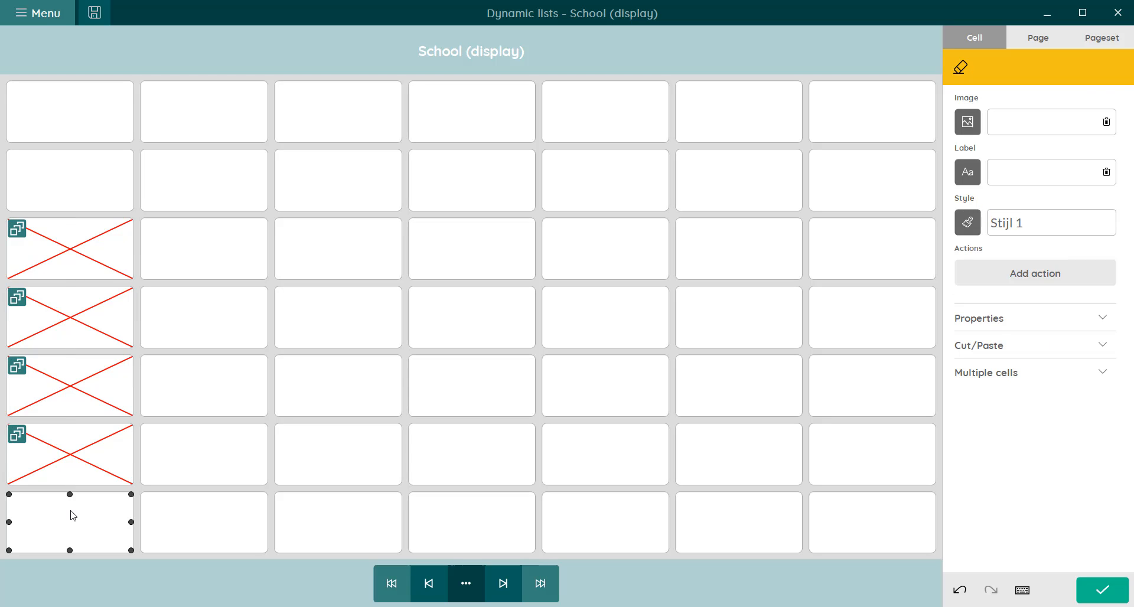
click(992, 284)
click(154, 361)
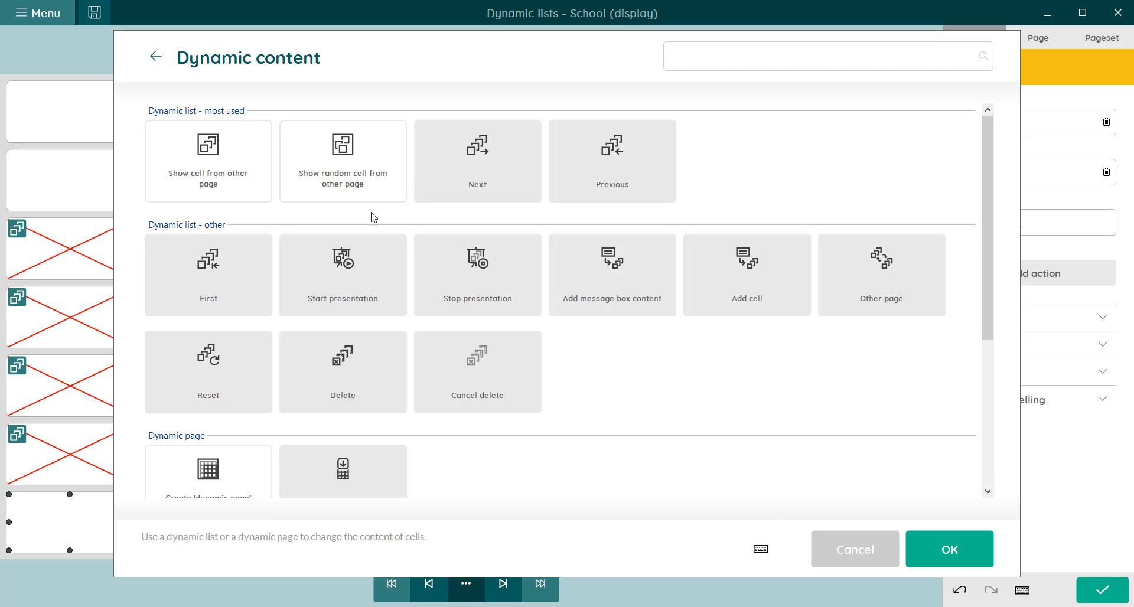
click(451, 157)
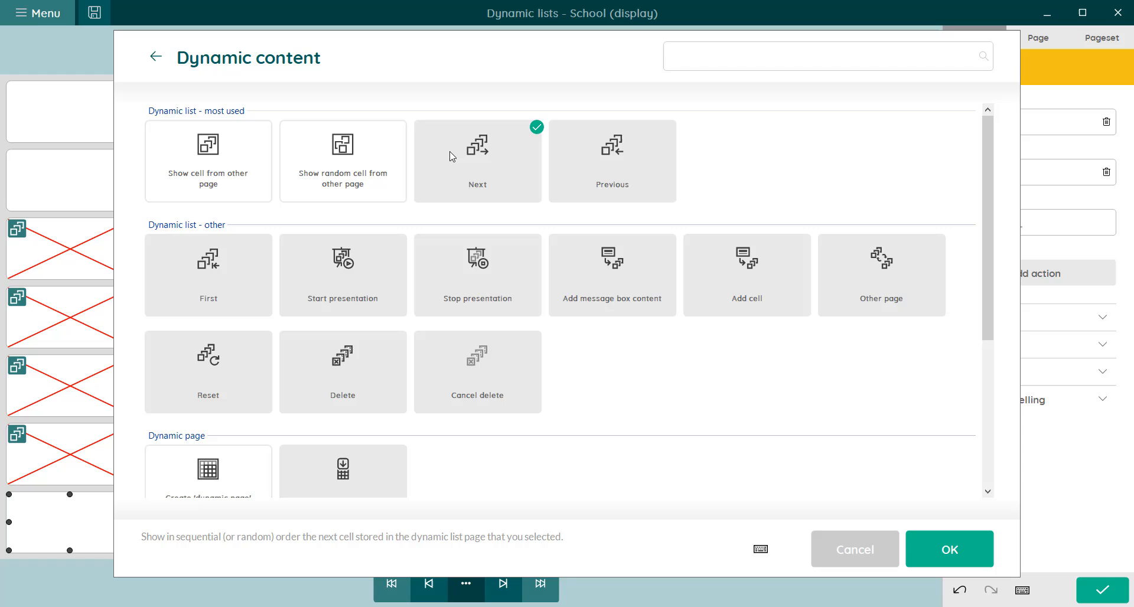
click(960, 564)
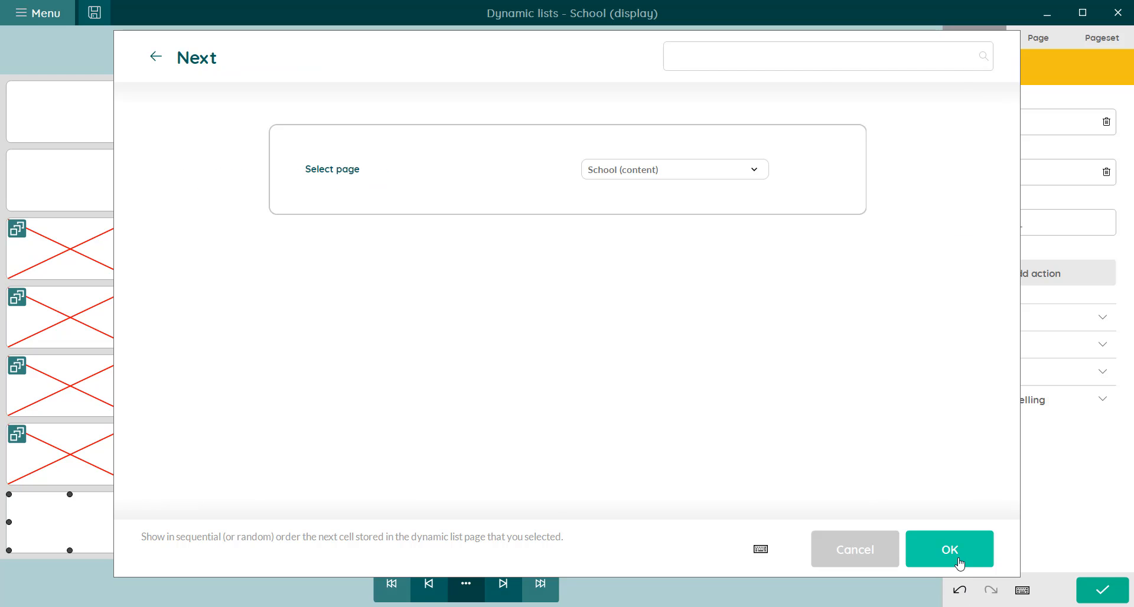
click(950, 550)
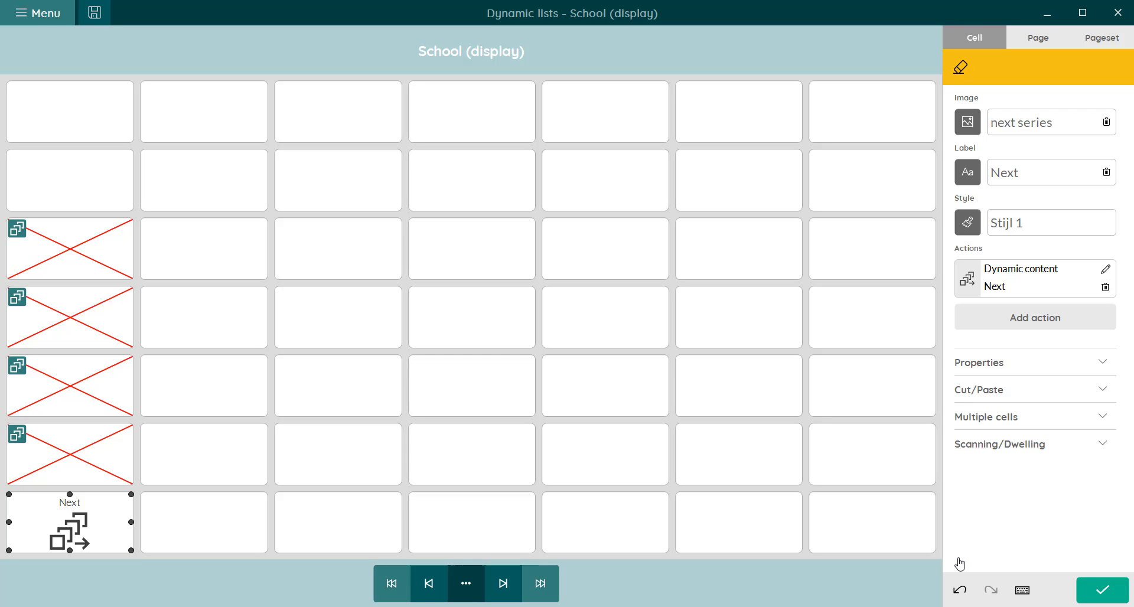
Step: Fill the first nine School (content) cells with bus, bench, conversation, book, toys, lunch, backpack, playground and artwork
click(502, 584)
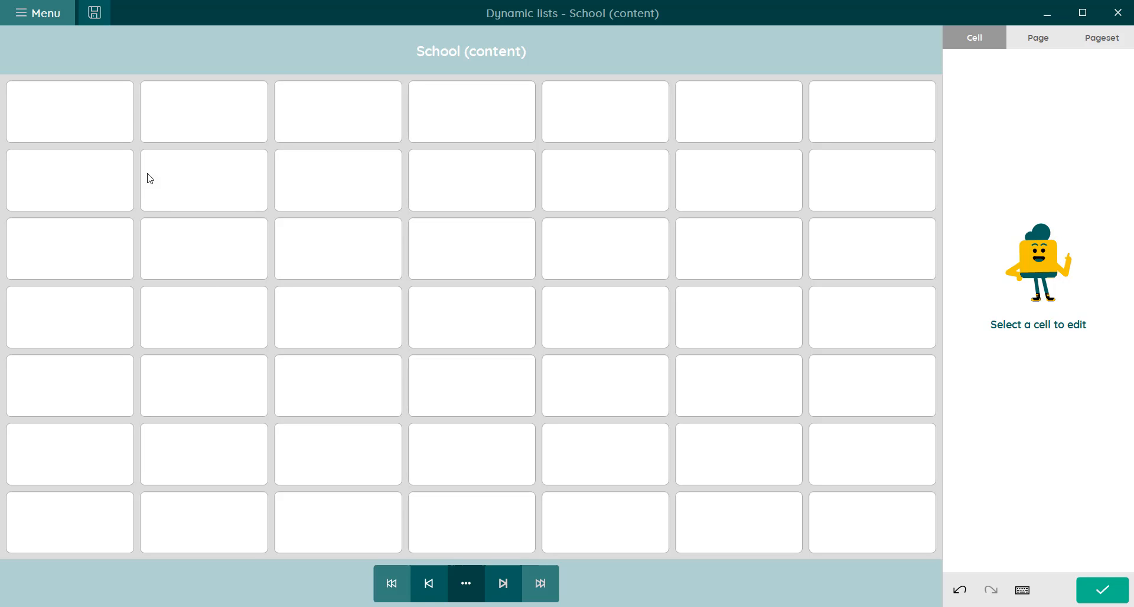
click(110, 117)
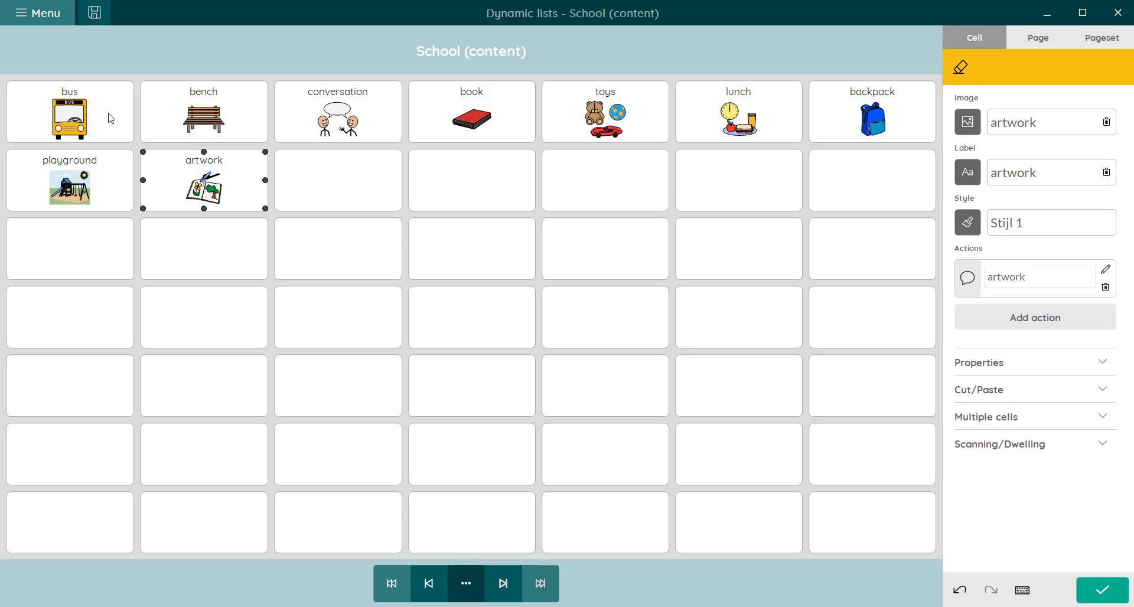
Step: Apply the style Stijl 19 to all cells in the first two rows of the School (content) page
click(110, 118)
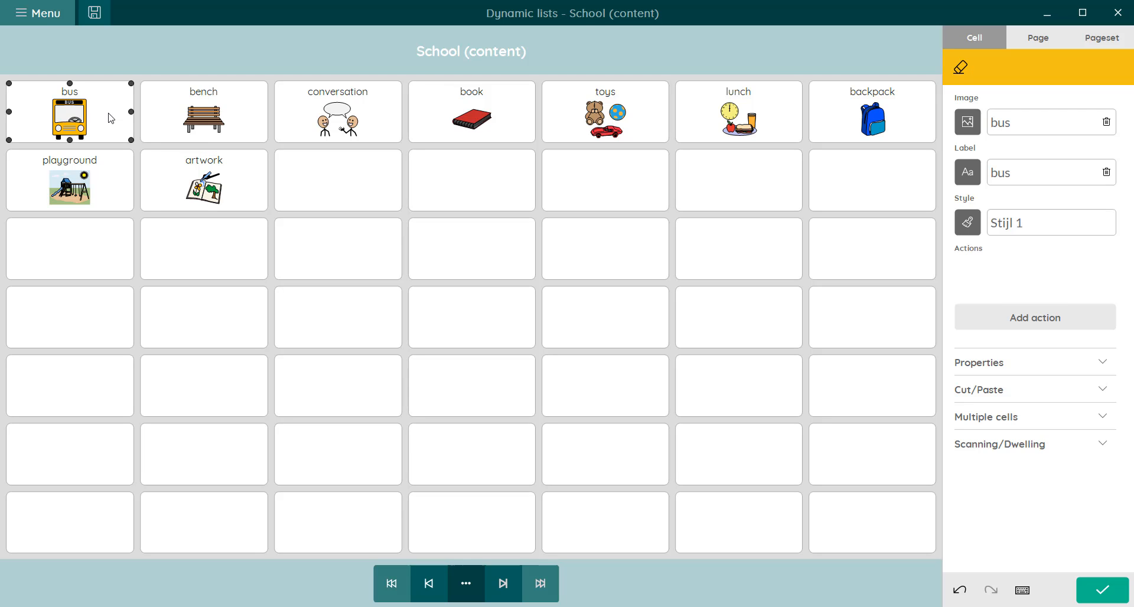
shift+click(866, 182)
click(974, 228)
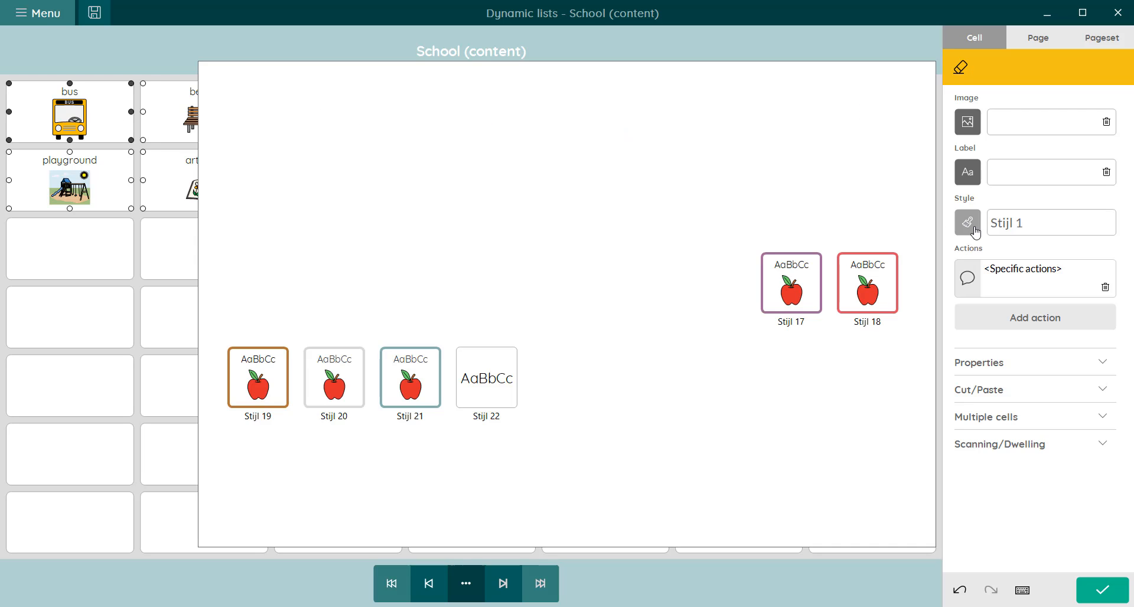
click(259, 380)
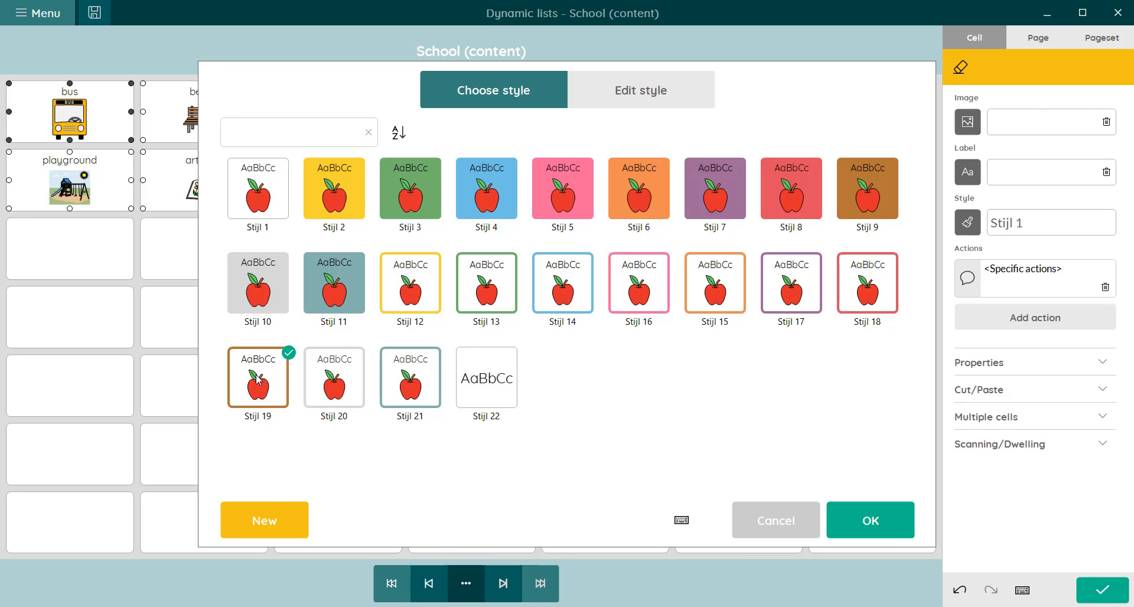
click(913, 523)
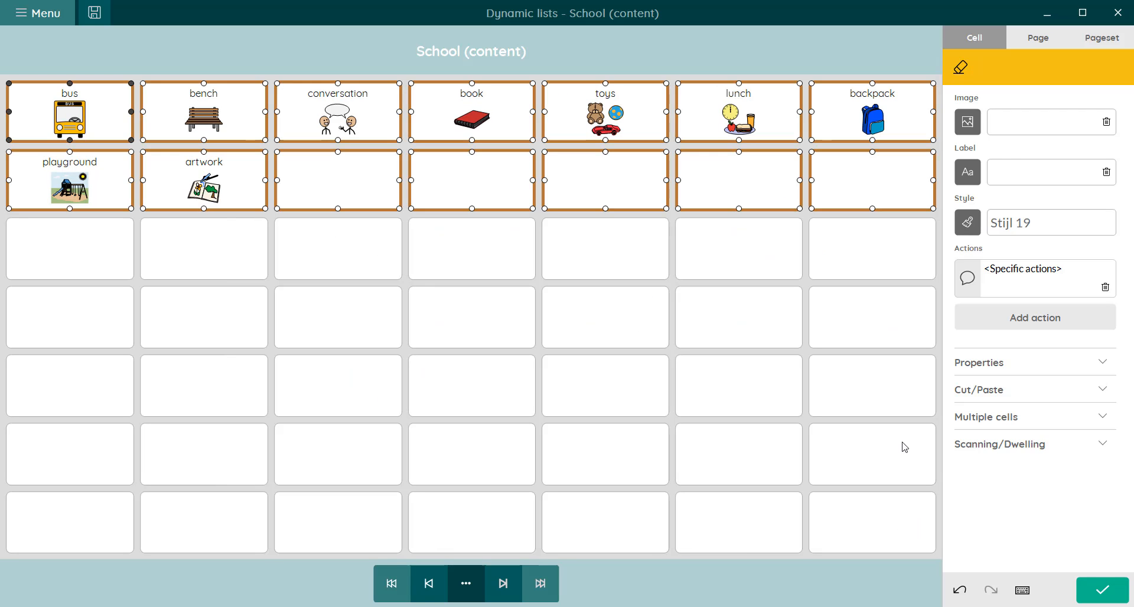
Step: Set the background colour of the School (content) page to solid yellow in its page settings
click(1048, 39)
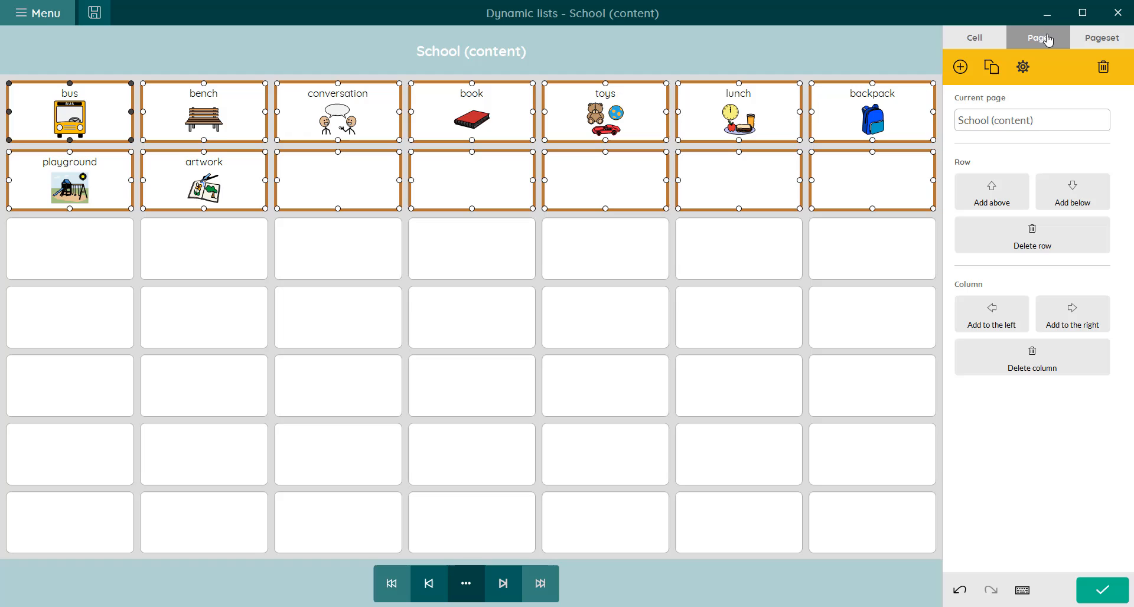
click(1023, 68)
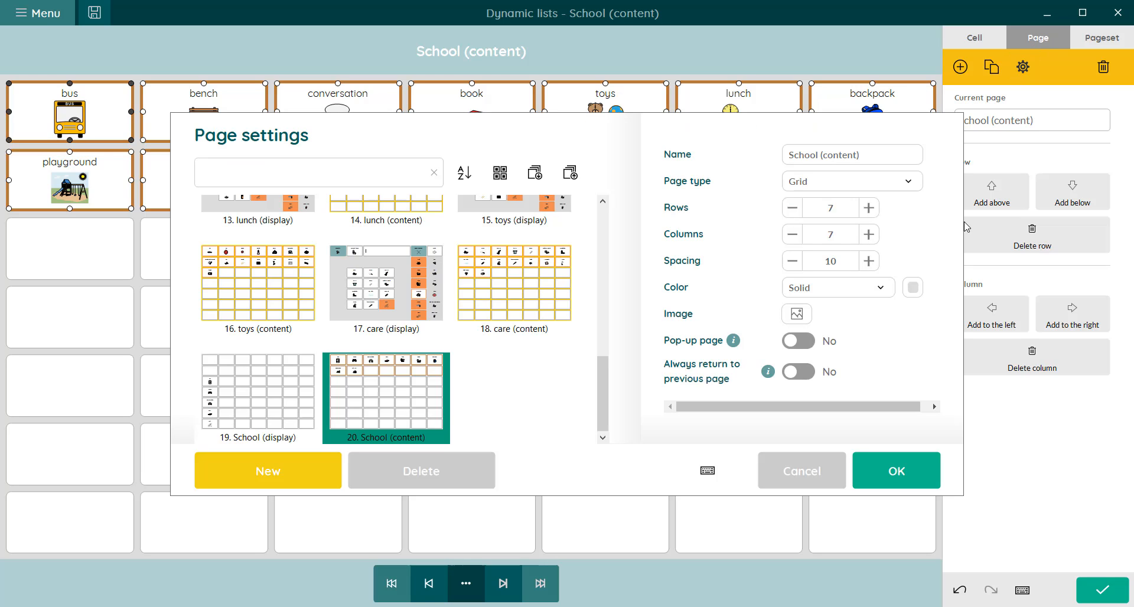
click(913, 288)
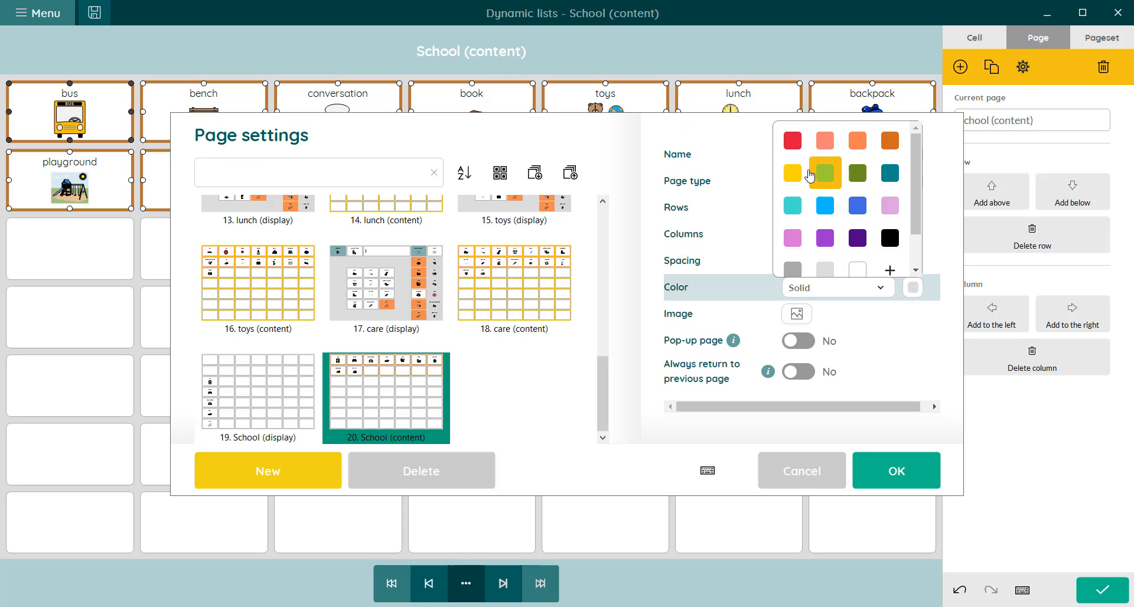
click(793, 173)
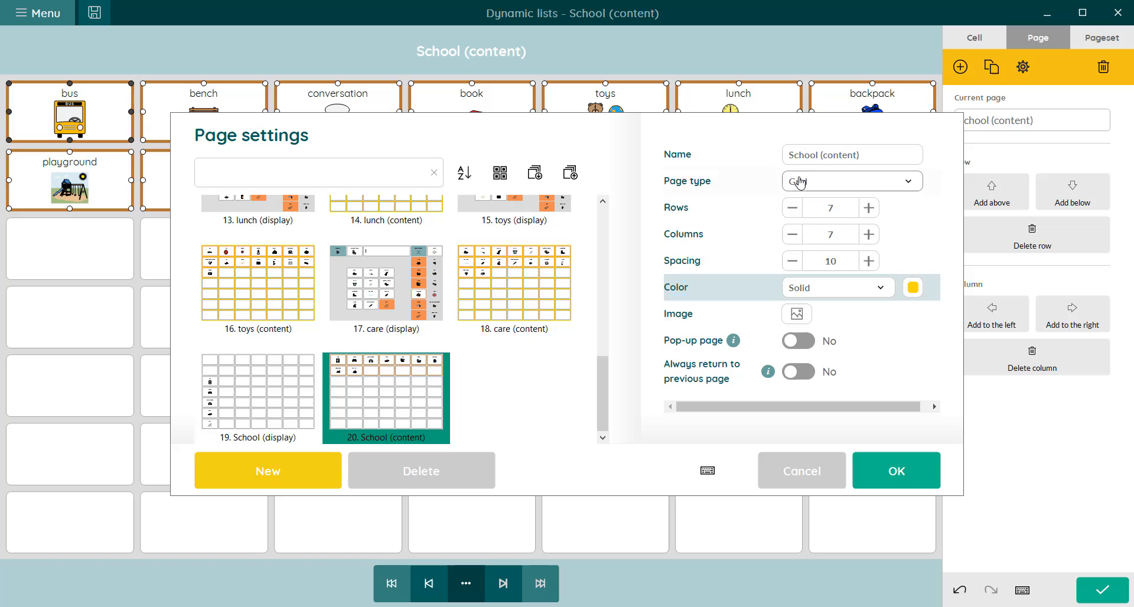
click(593, 366)
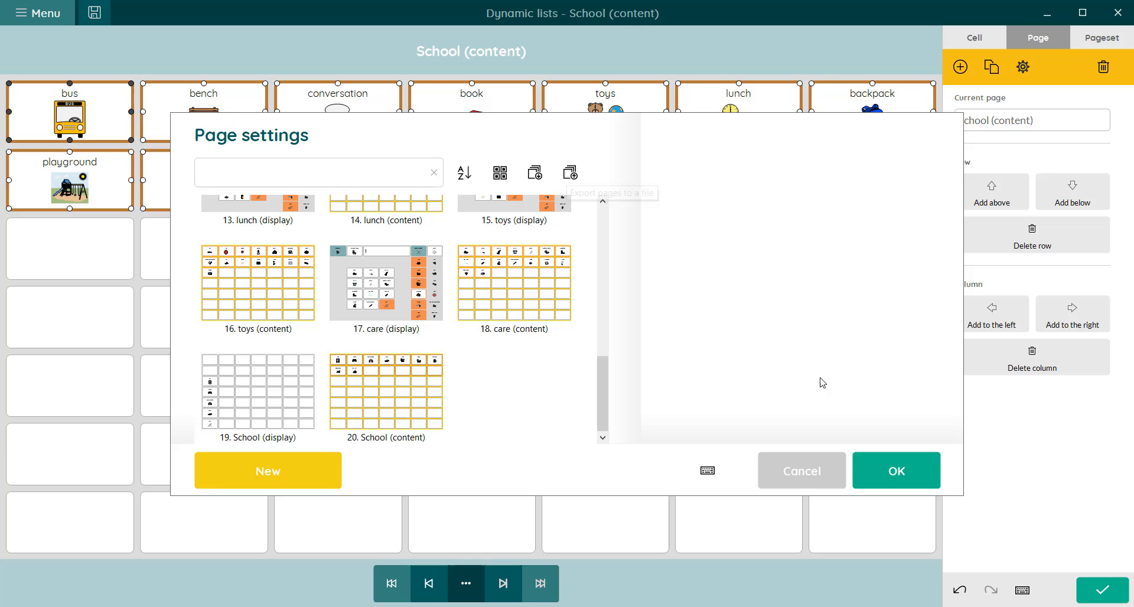
click(877, 481)
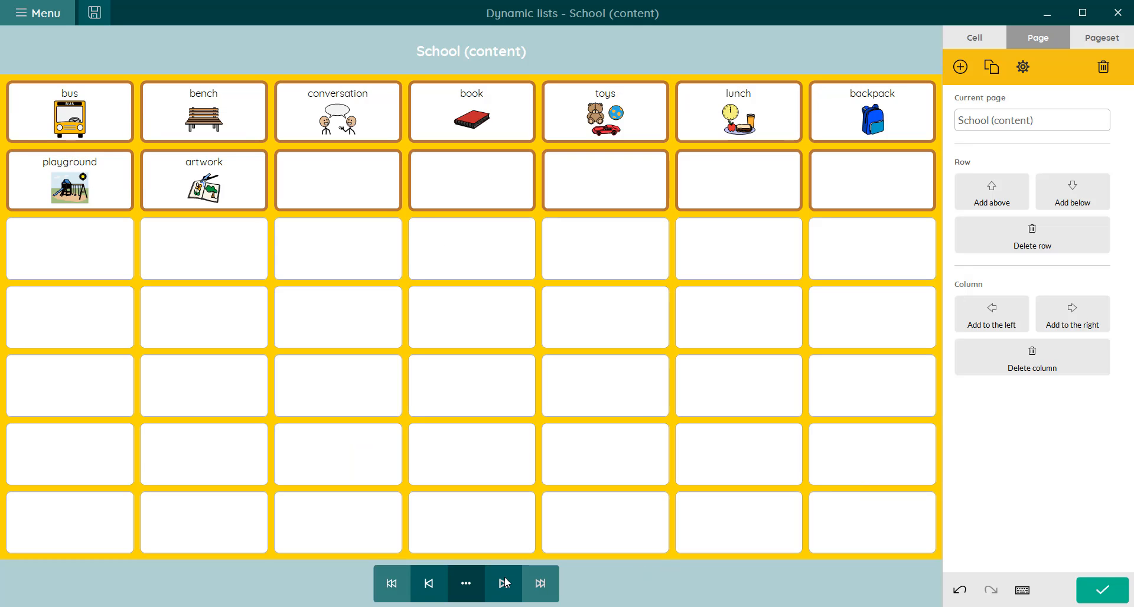
Step: Return to the School (display) page, leave edit mode and check the school list by paging through it with the Next cell
click(437, 591)
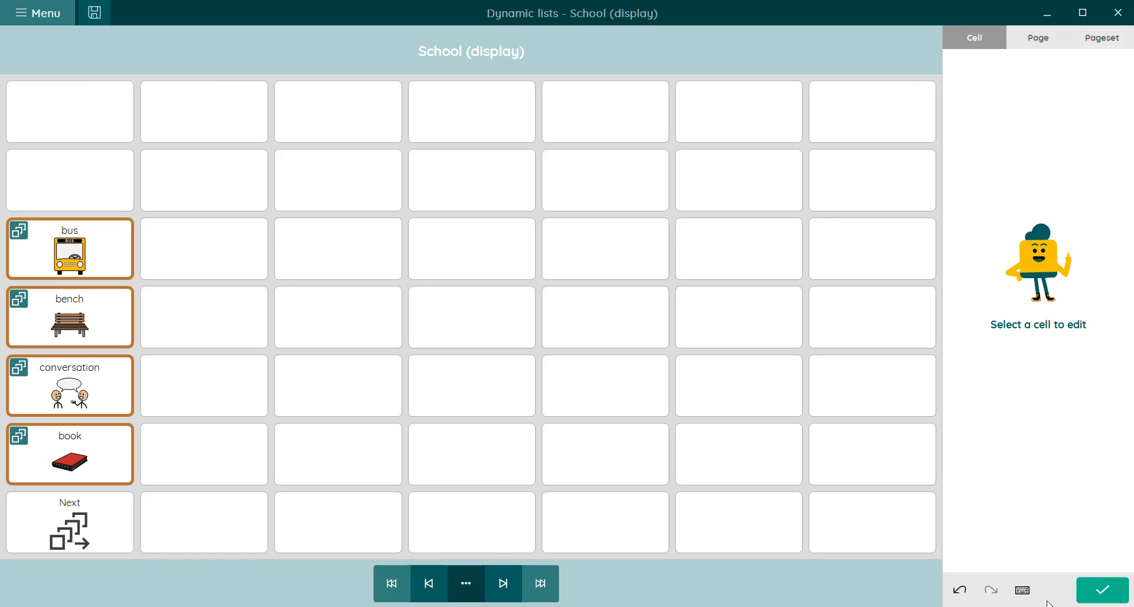
click(1102, 590)
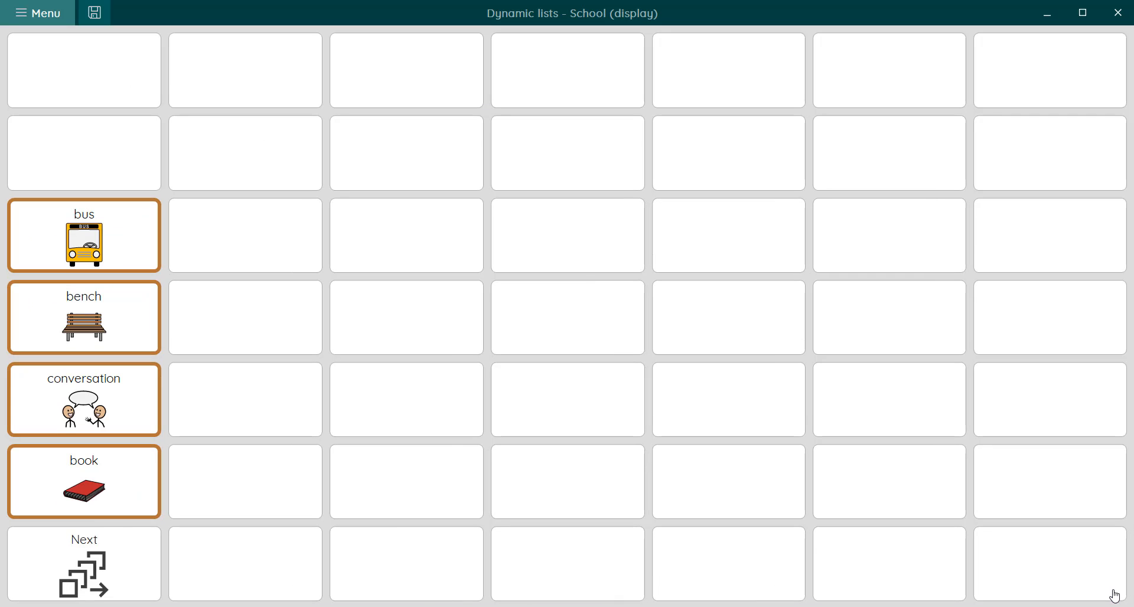
click(94, 579)
click(95, 579)
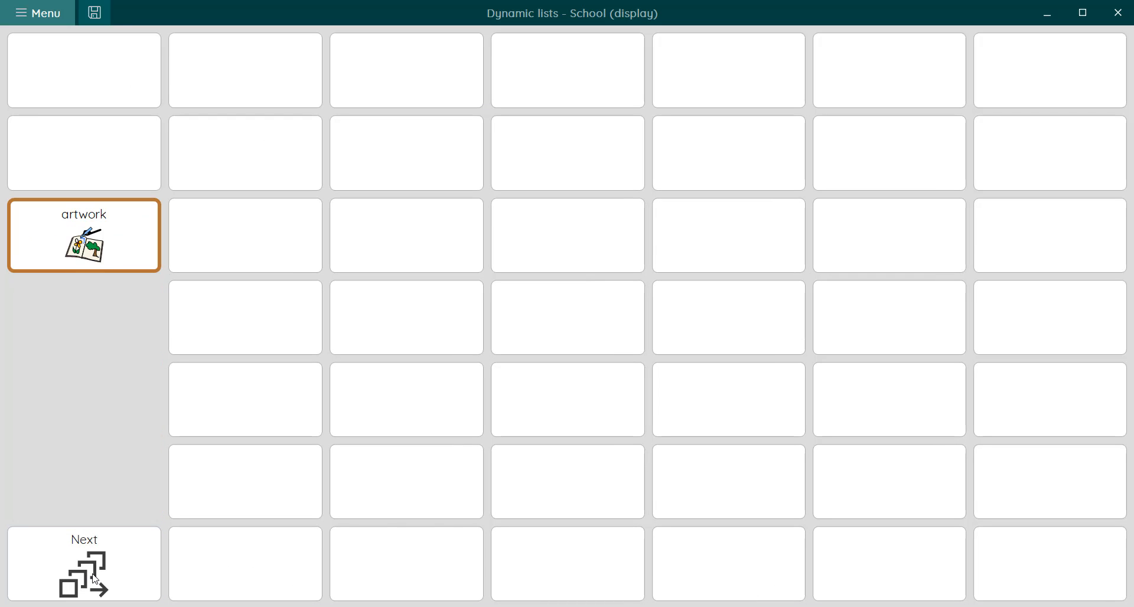
click(94, 579)
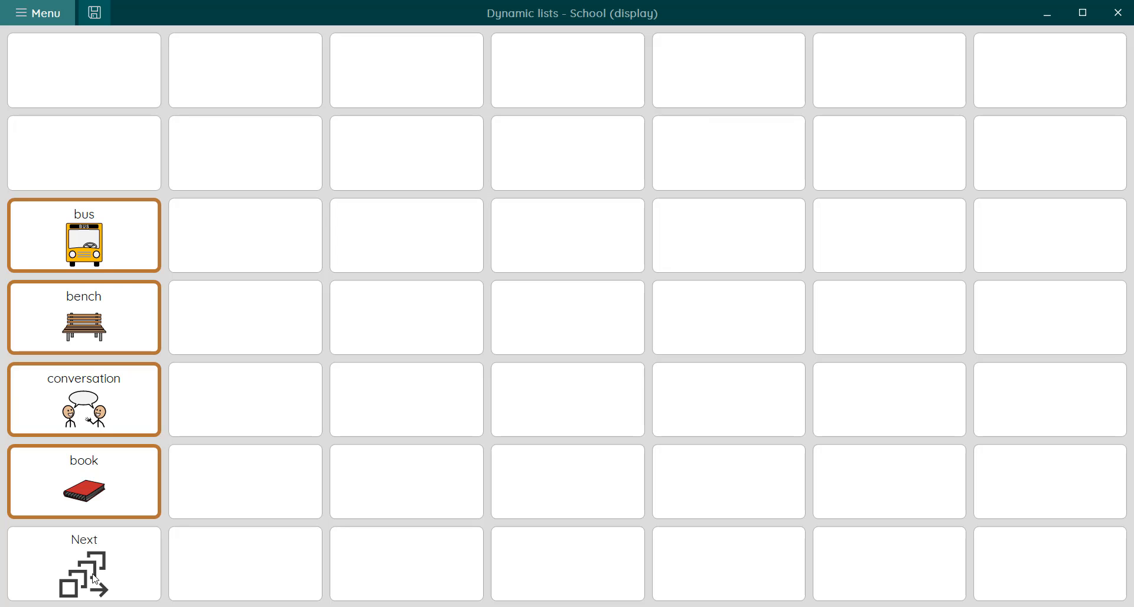